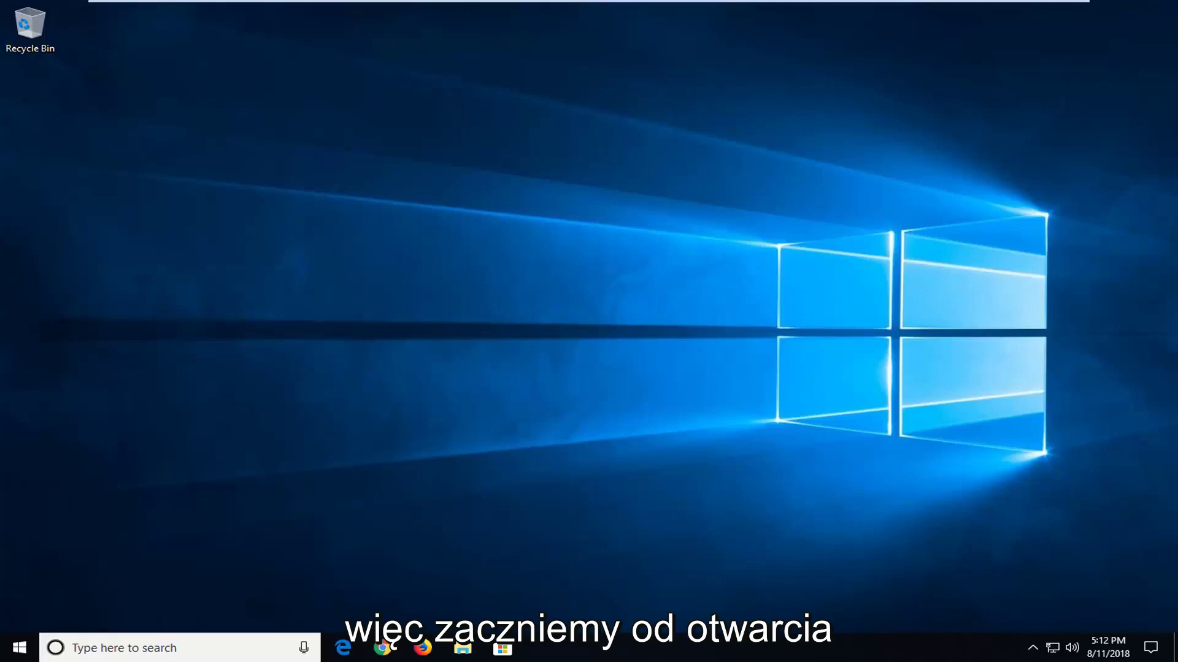
- Search Windows for "services" and open the Services desktop app
click(20, 648)
text(services)
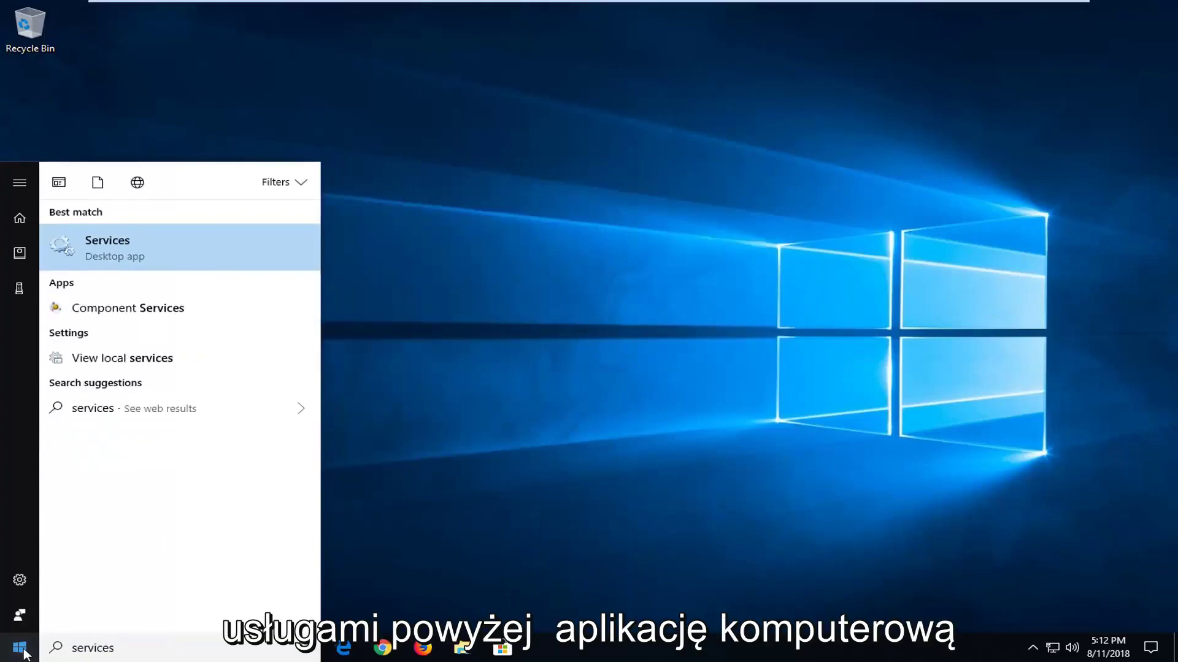
click(87, 254)
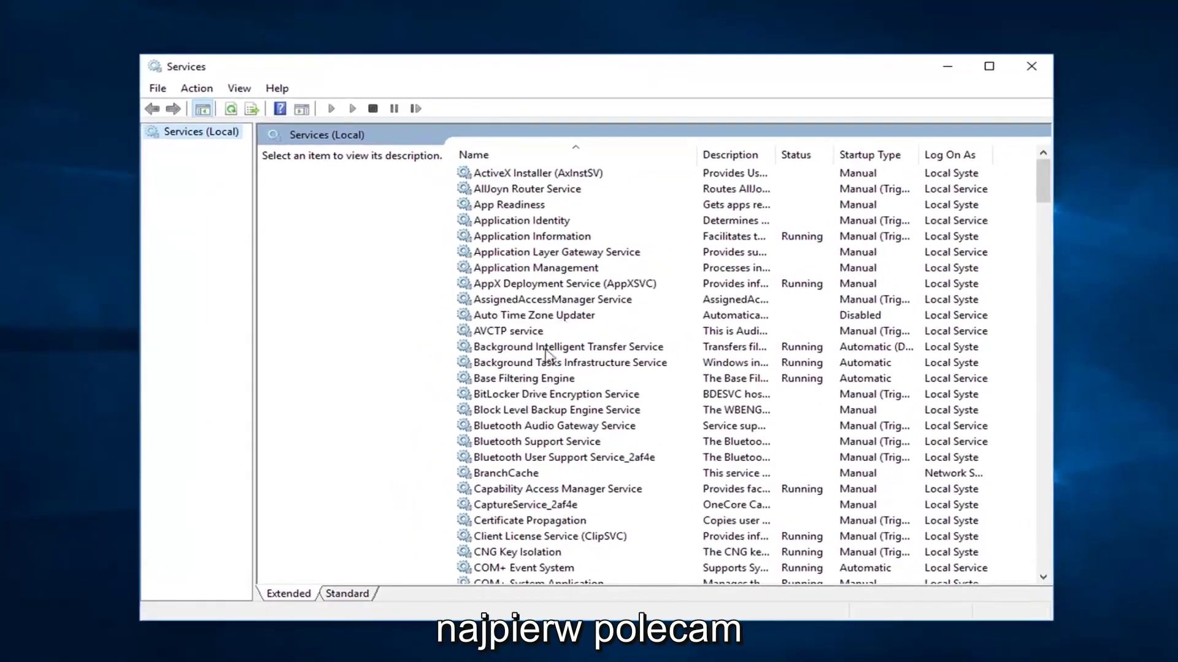
- Open the properties of Cryptographic Services, set its startup type to Automatic and accept the dialog
click(514, 521)
scroll(514, 522, down, 2)
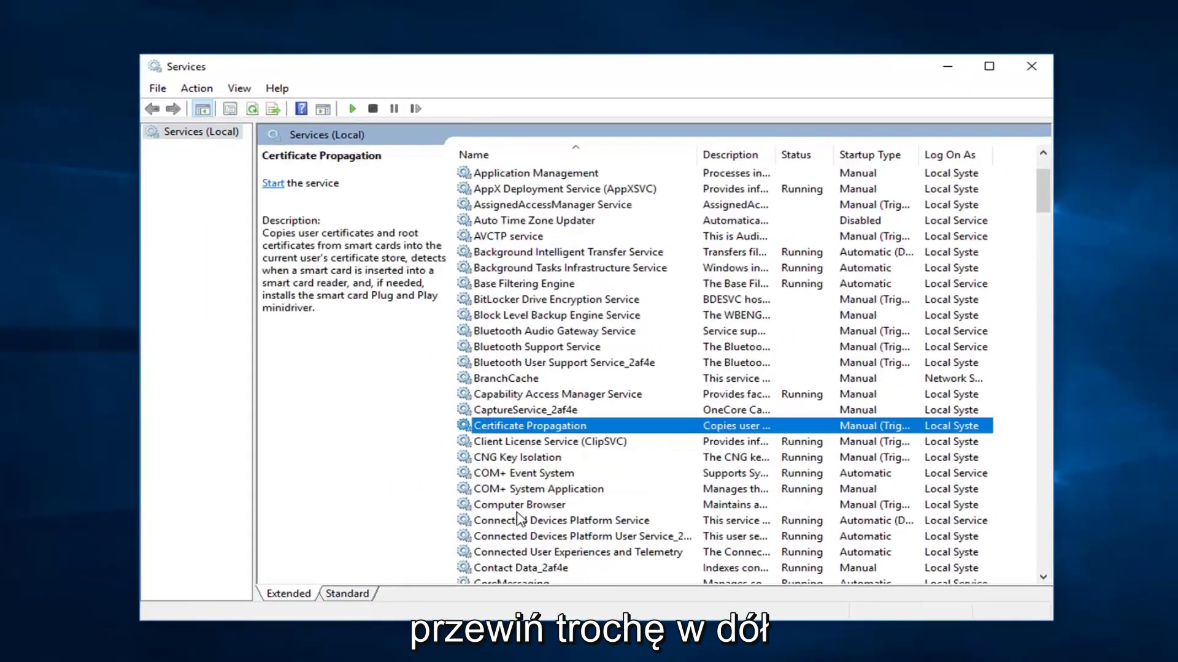
scroll(509, 521, down, 2)
click(508, 521)
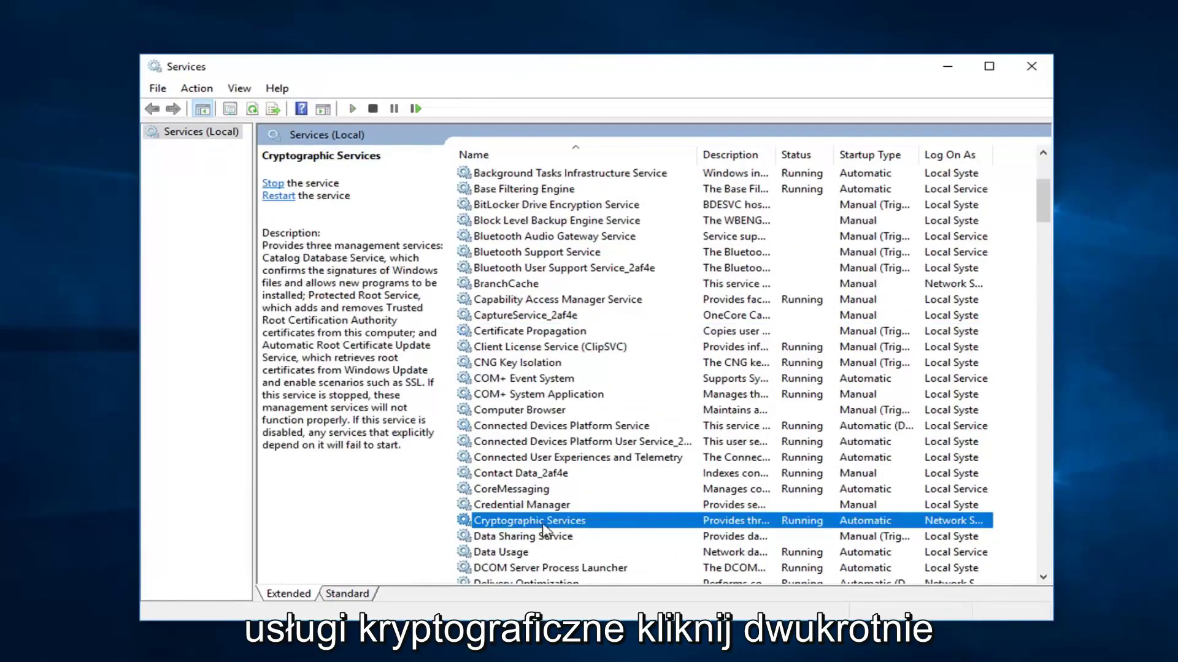
double_click(696, 525)
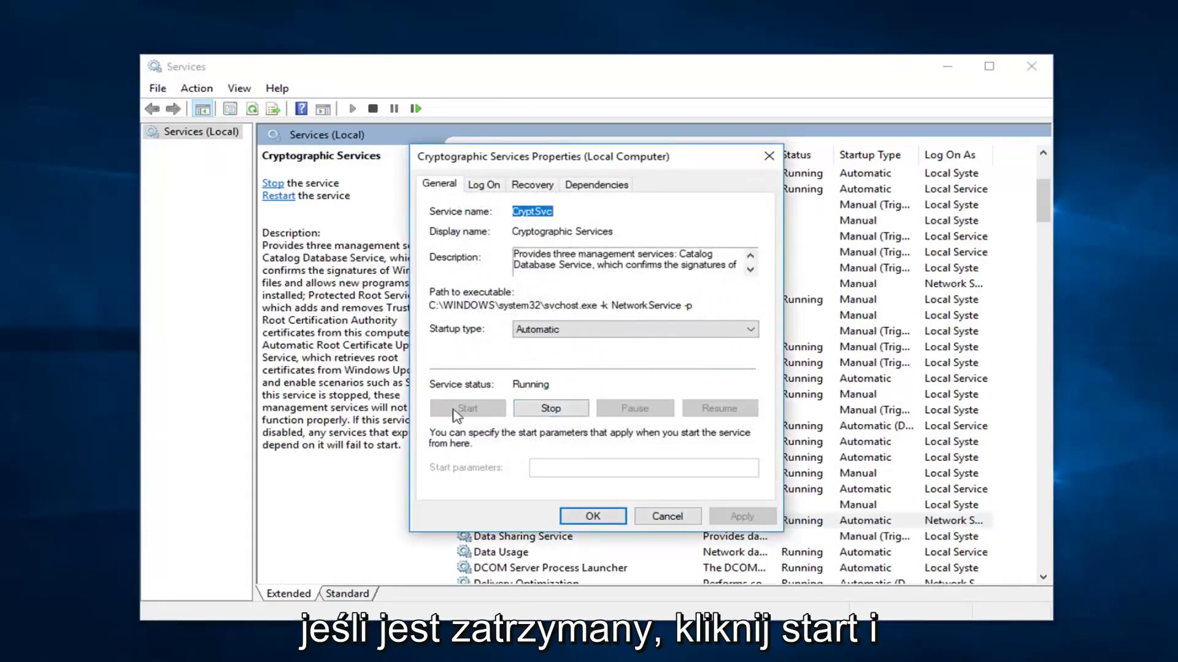
click(542, 331)
click(529, 356)
click(581, 514)
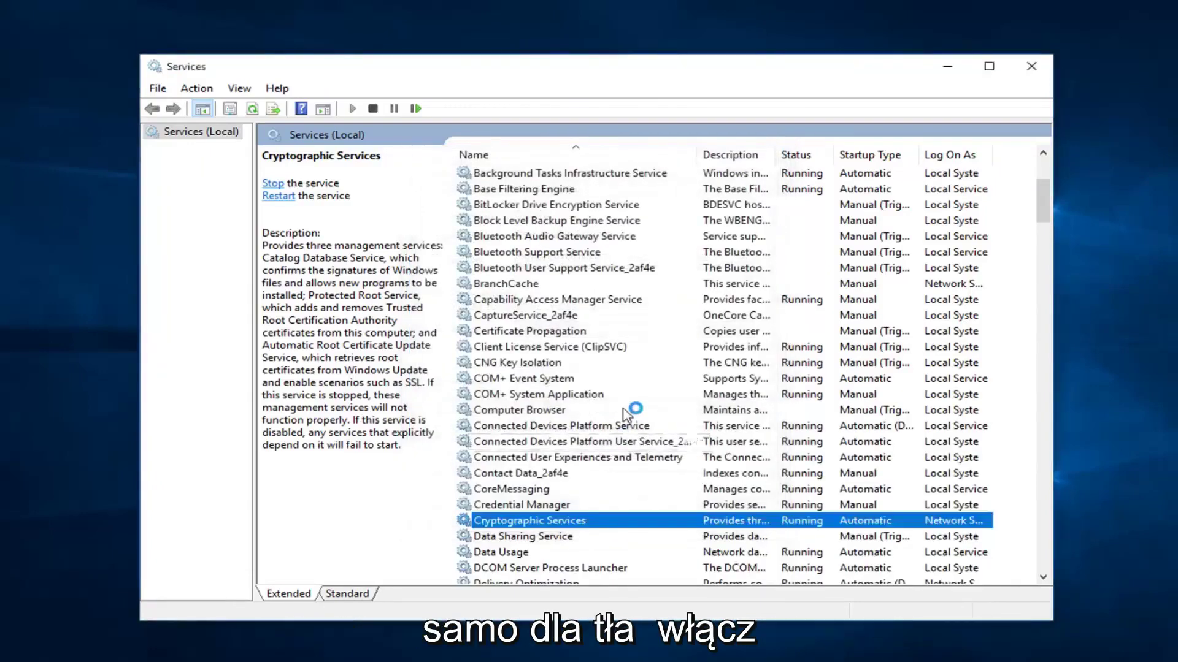
- Check the startup type and service status of Background Intelligent Transfer Service, leaving its properties without changes
scroll(620, 421, up, 3)
click(508, 299)
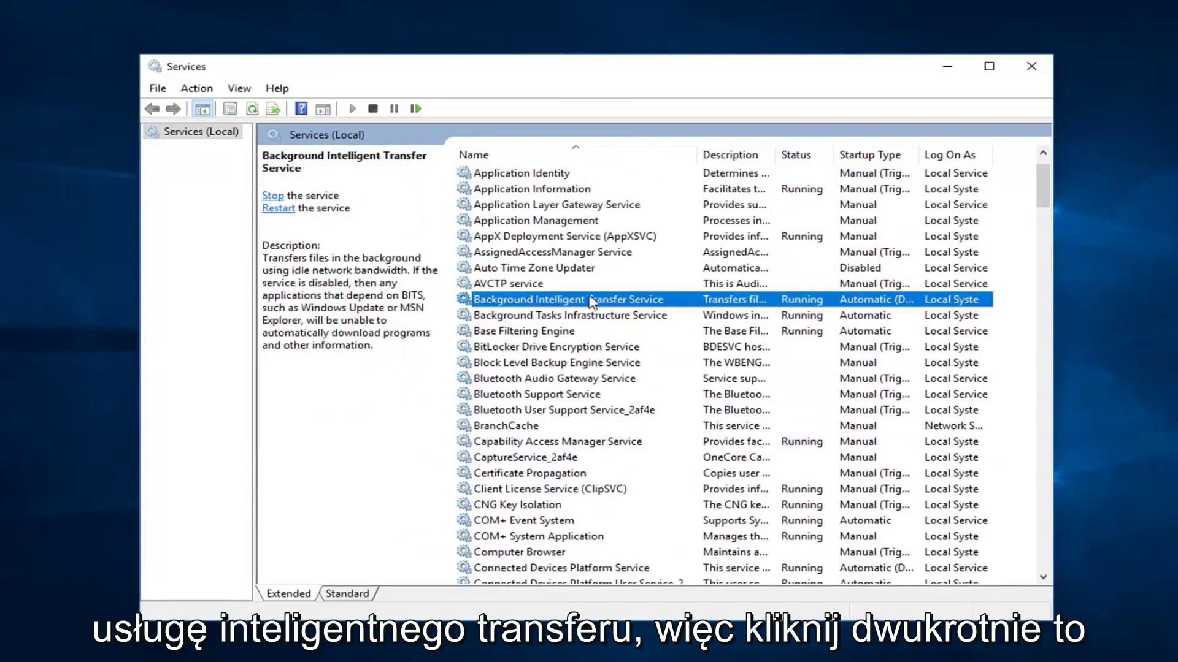
double_click(581, 302)
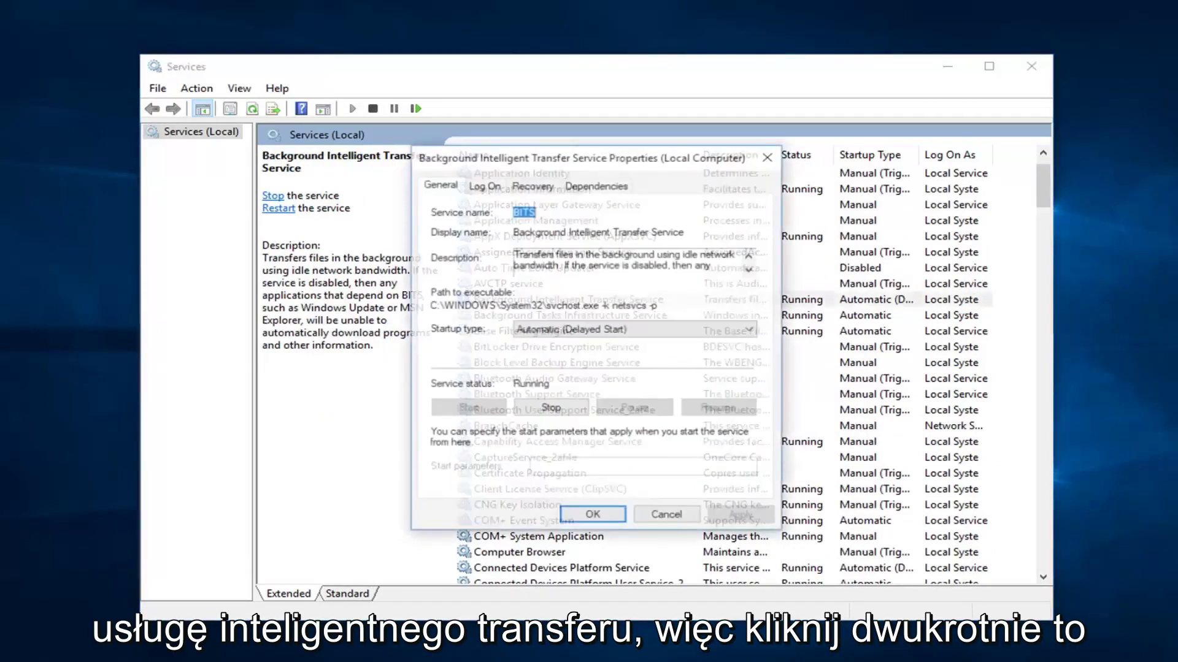
click(535, 331)
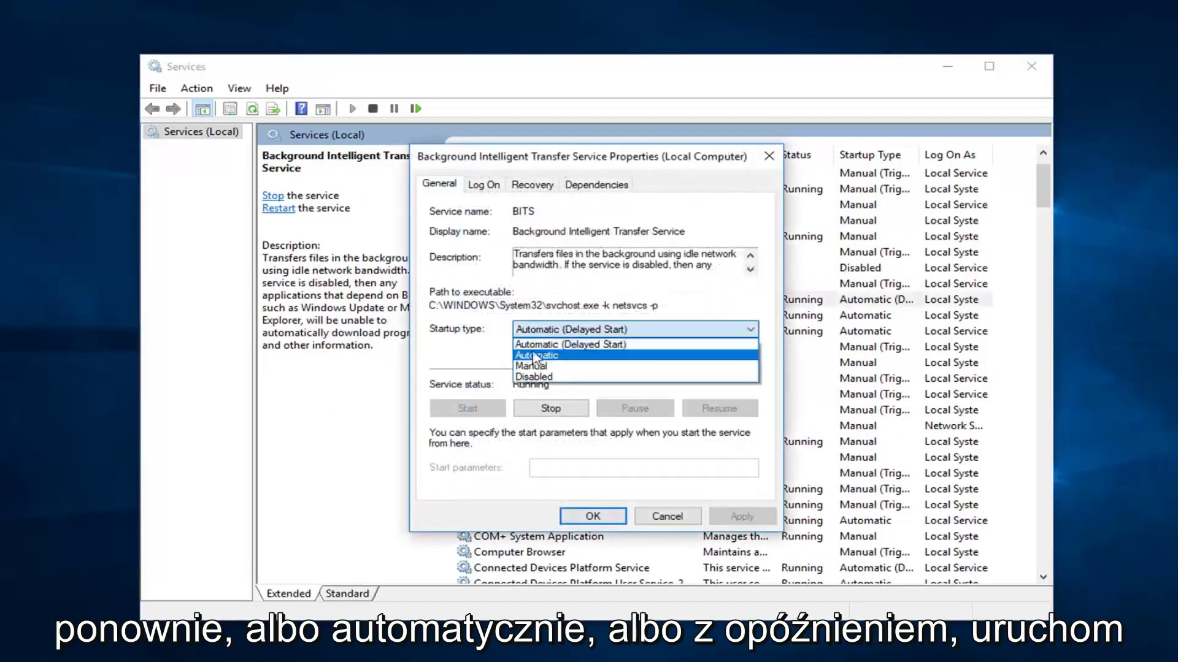
click(467, 339)
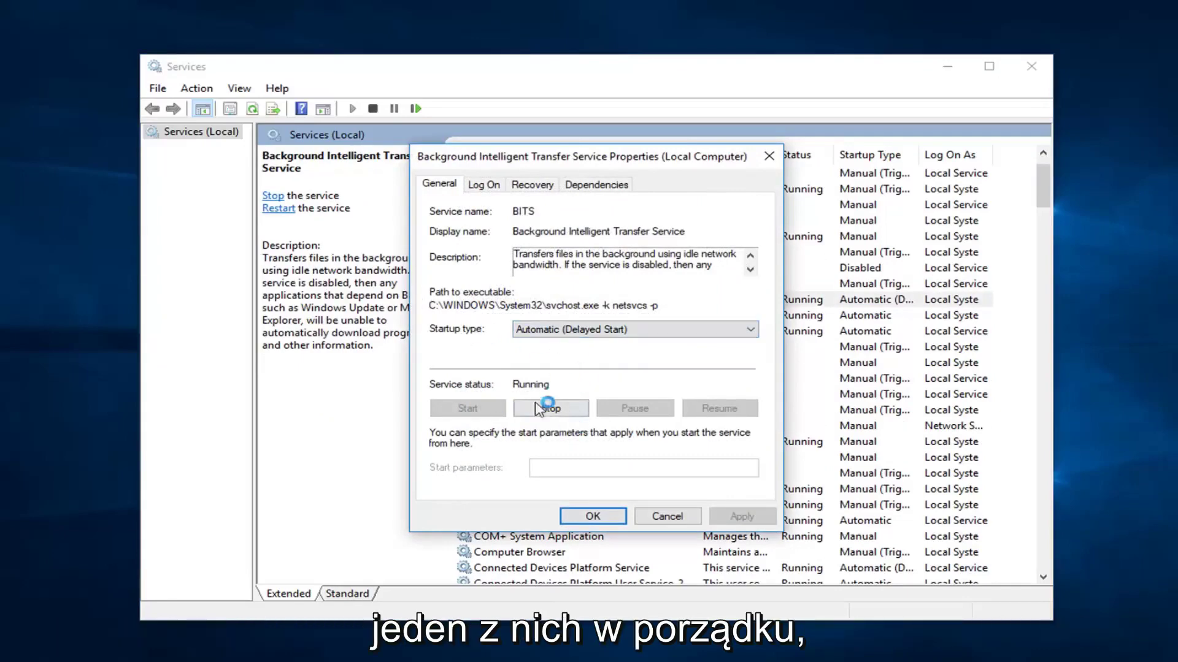
click(665, 517)
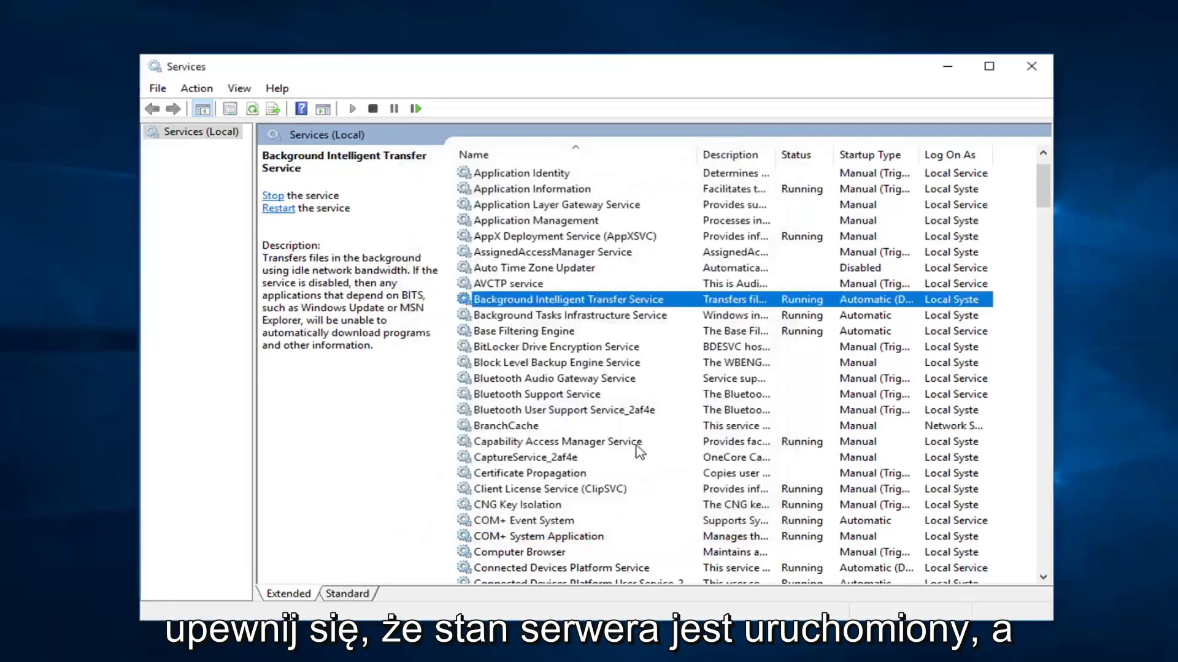
- Set the Windows Update service's startup type to Automatic, apply the change and close the Services window
scroll(626, 443, down, 3)
scroll(626, 443, down, 20)
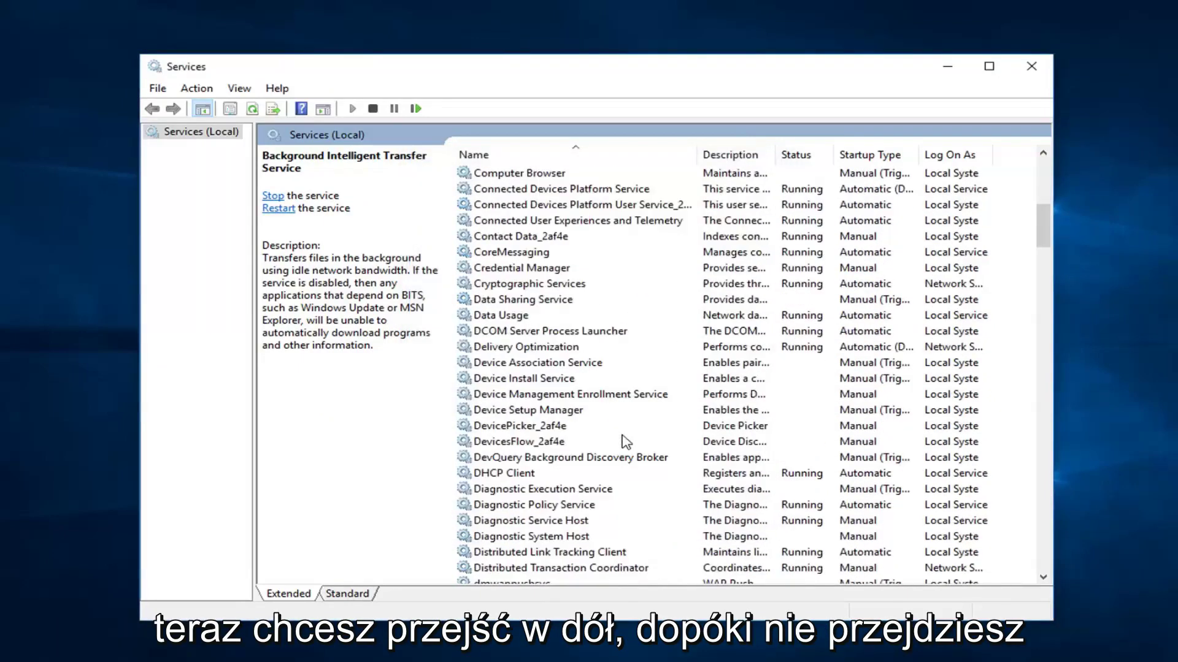
scroll(622, 434, down, 20)
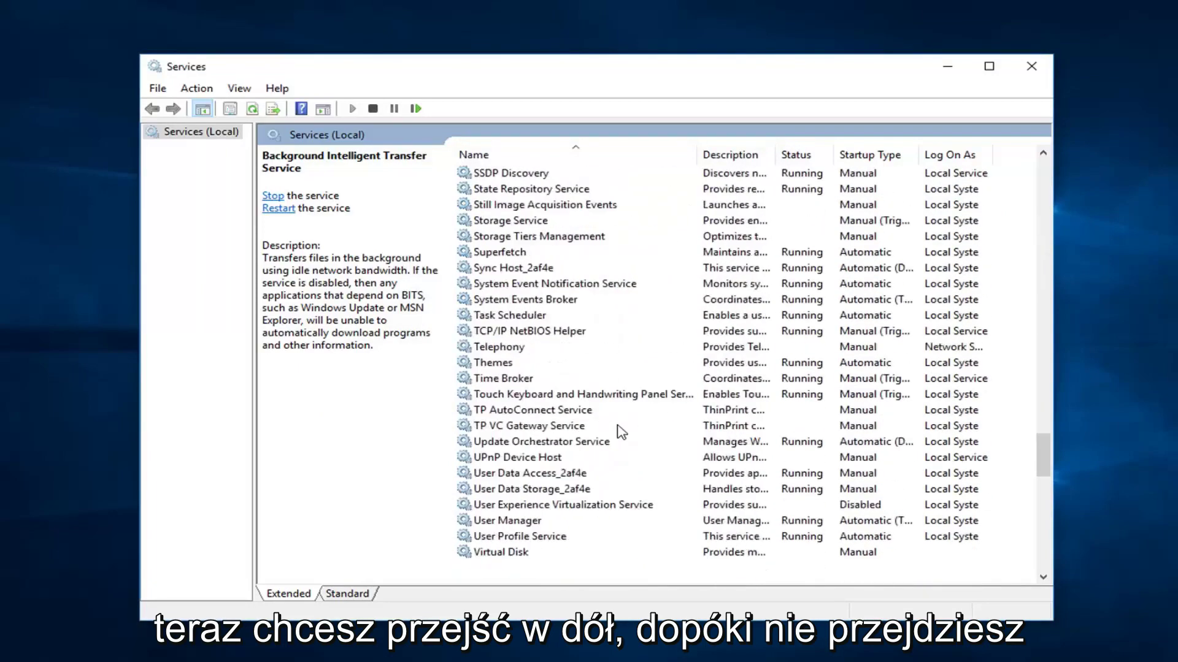
scroll(534, 423, down, 9)
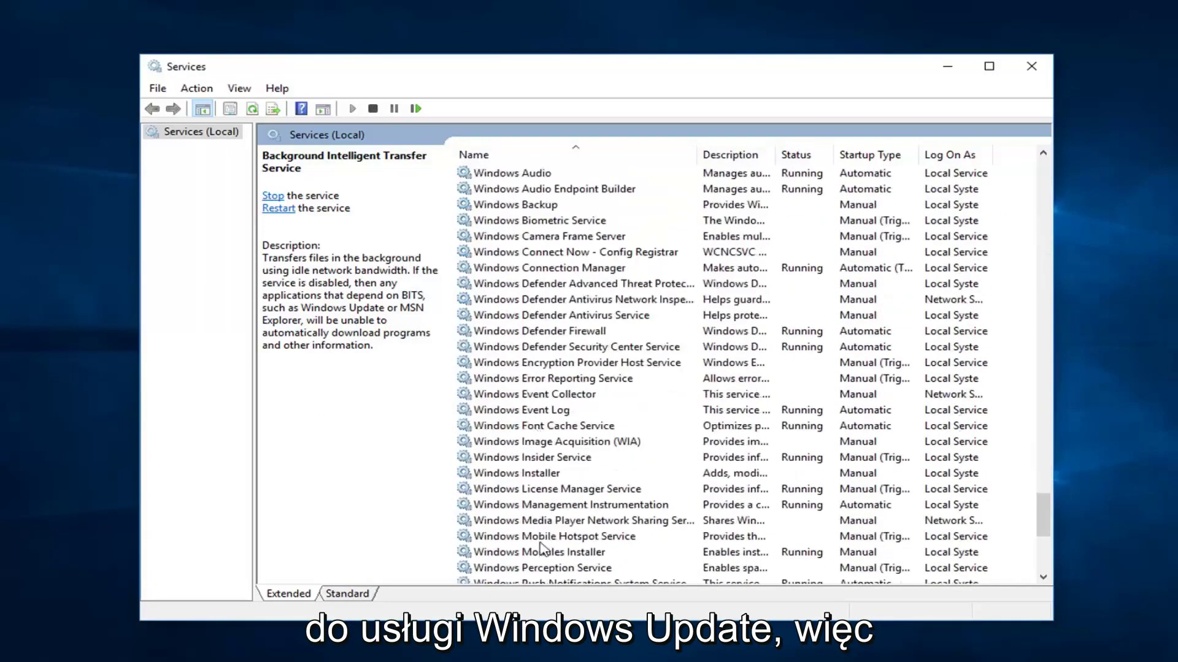
click(516, 443)
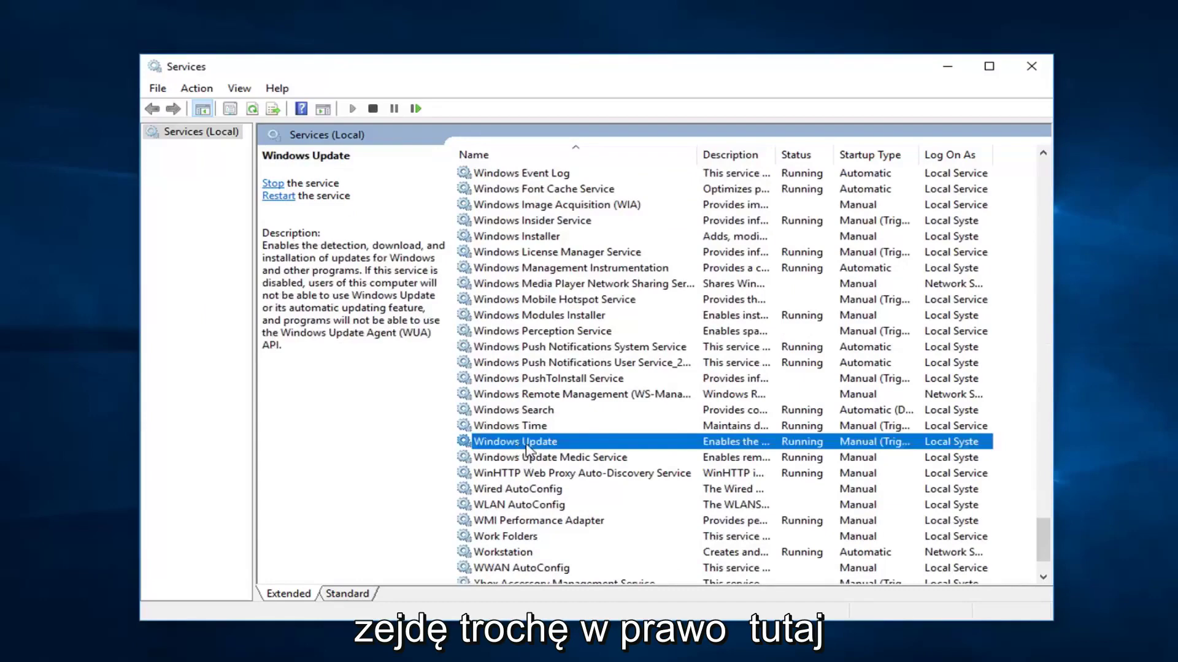
double_click(525, 443)
click(598, 330)
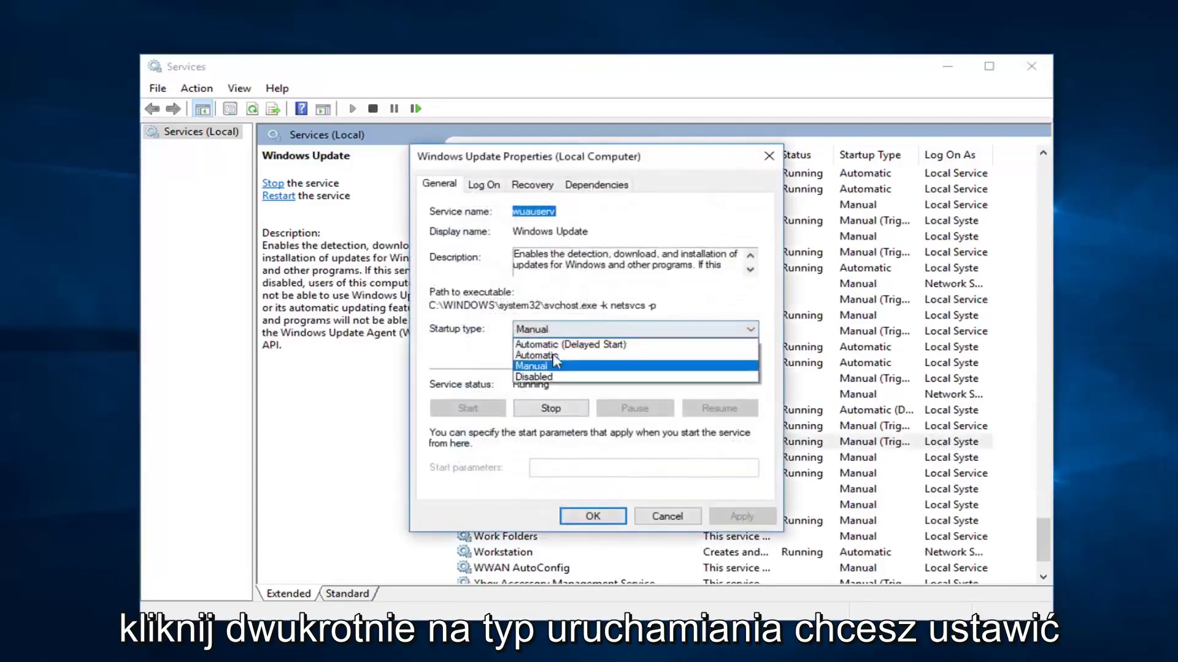
click(589, 355)
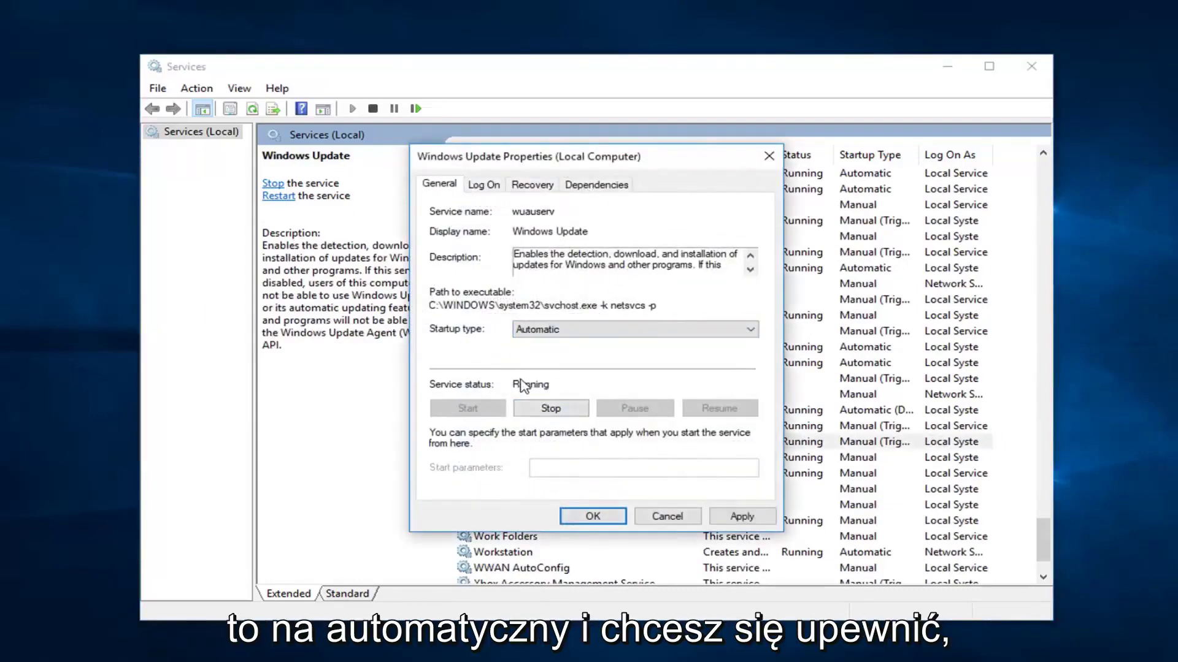
click(742, 517)
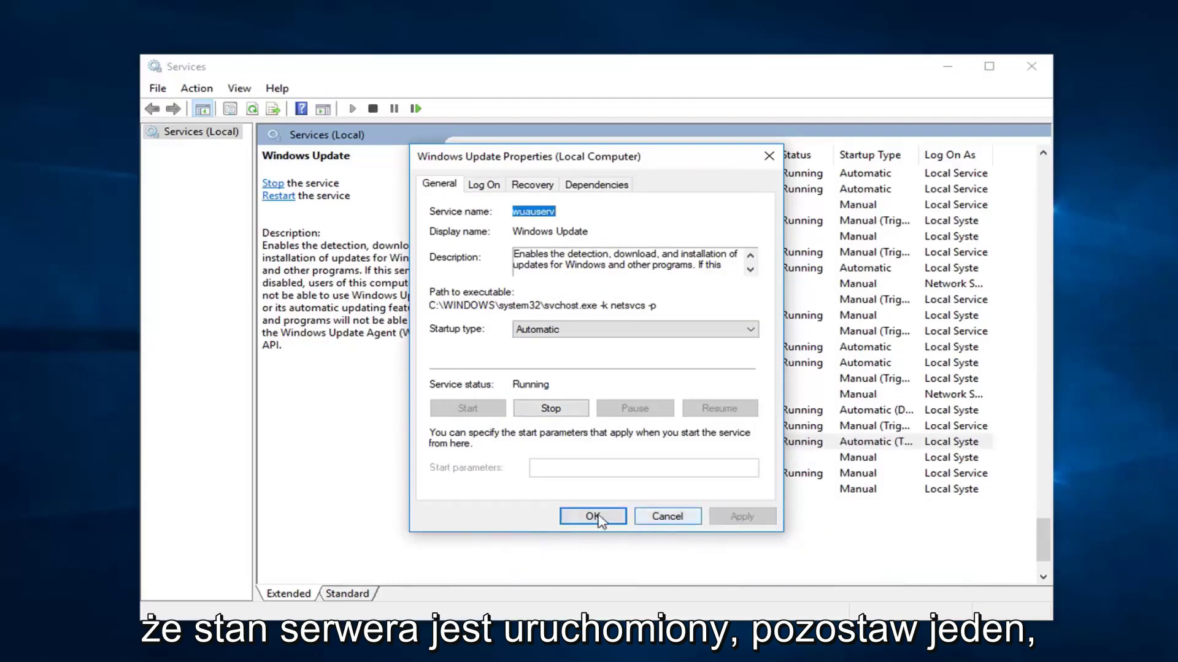
click(595, 517)
click(1031, 66)
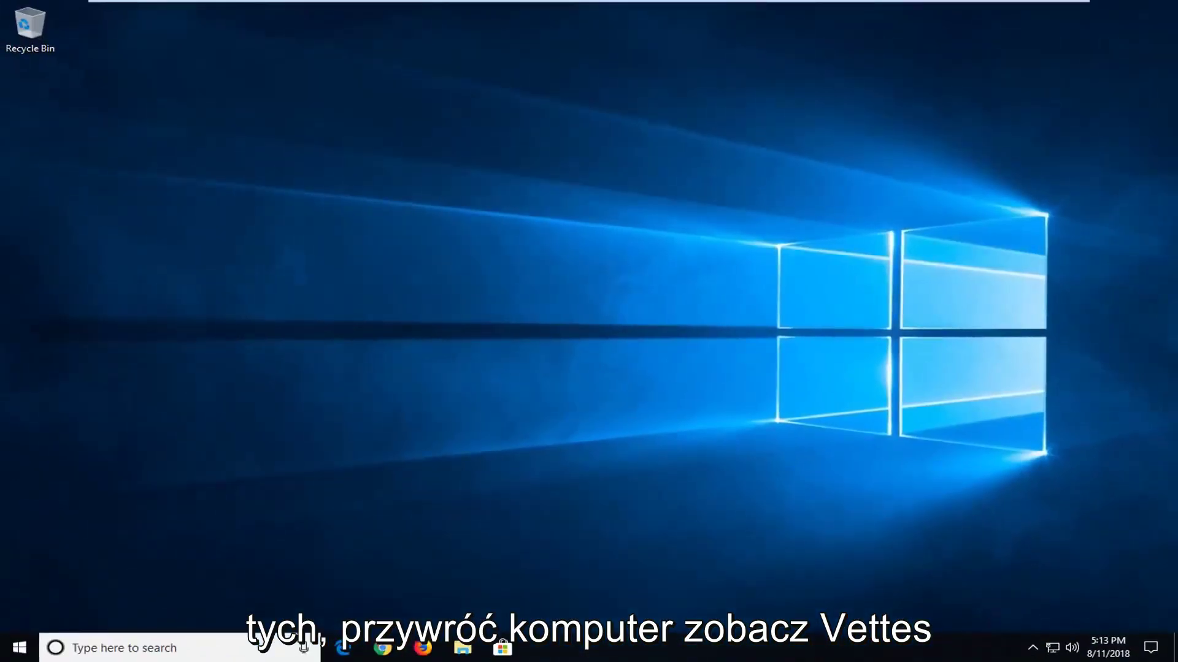
- Search Windows for "system restore" and open the Create a restore point settings, moving the dialog toward the middle of the desktop
click(19, 648)
text(s)
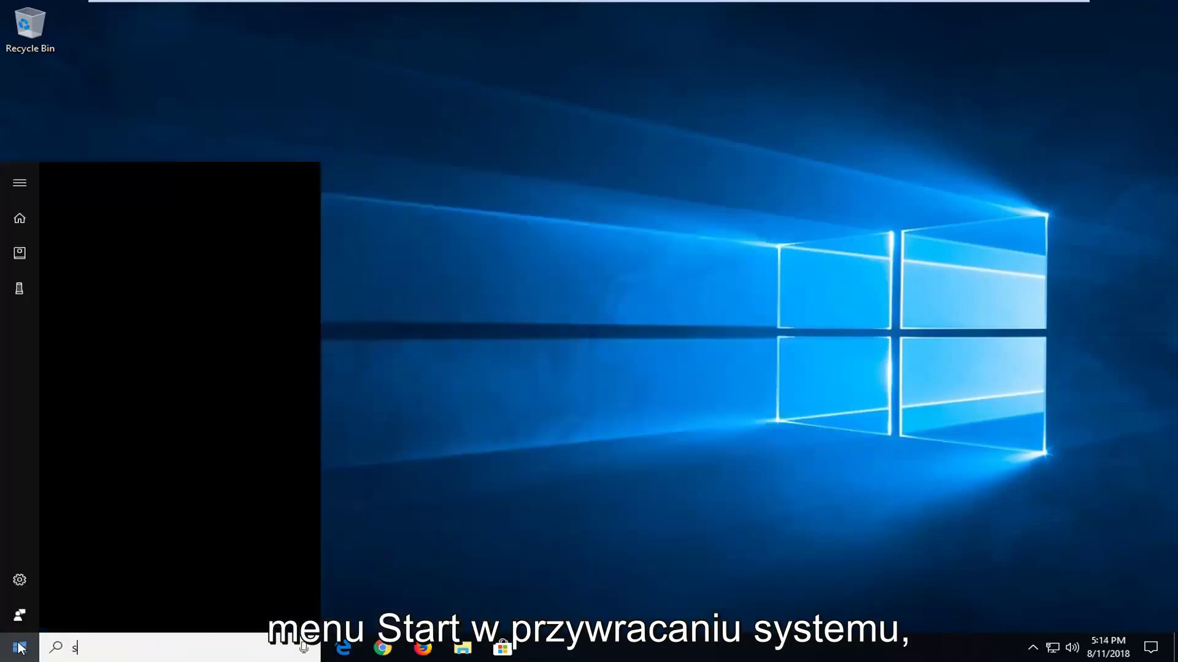
text(ystem restore)
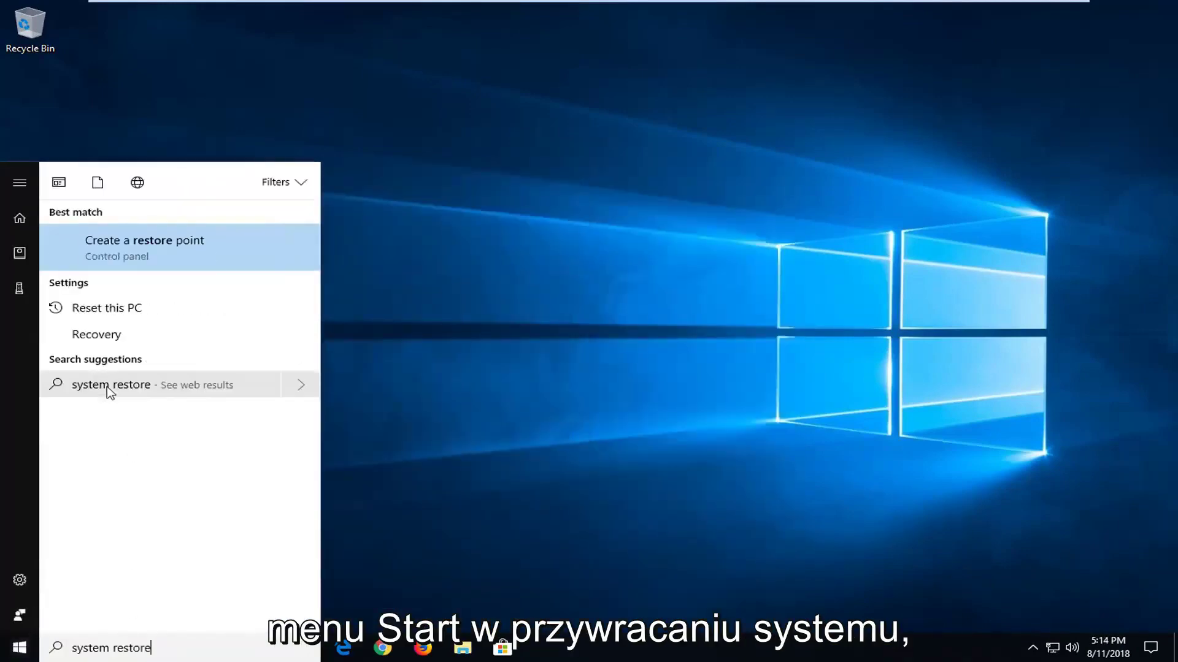
click(131, 253)
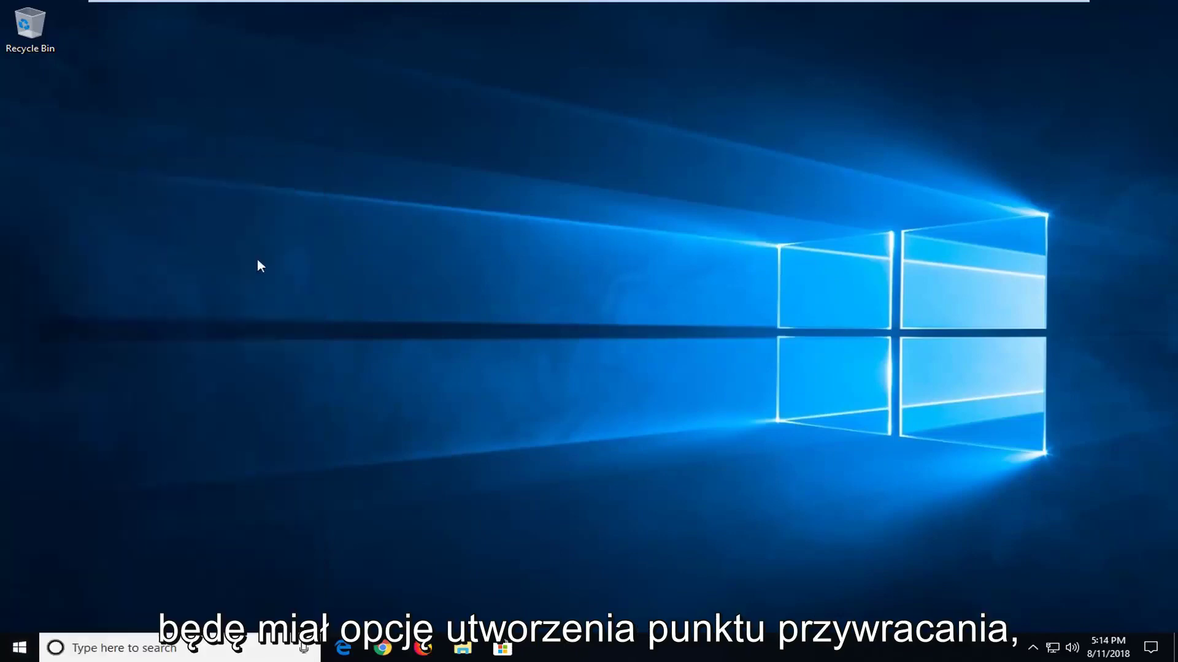
drag(232, 36, 521, 92)
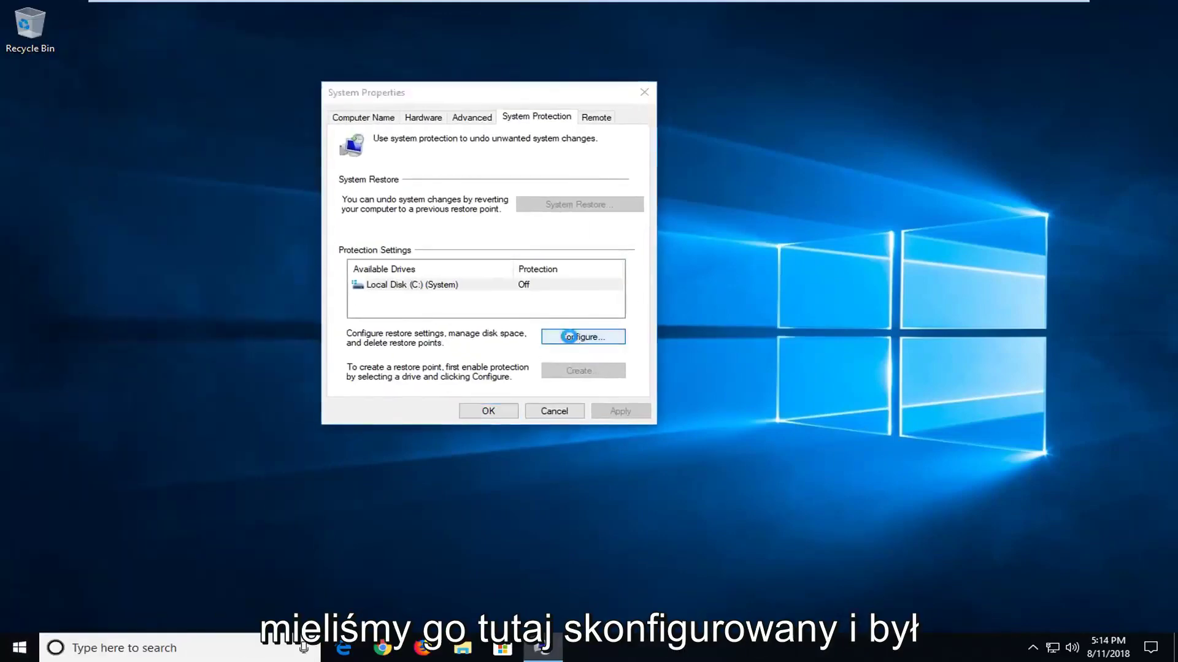
- Turn on system protection for Local Disk (C:) and confirm the settings
click(567, 336)
click(415, 199)
click(631, 438)
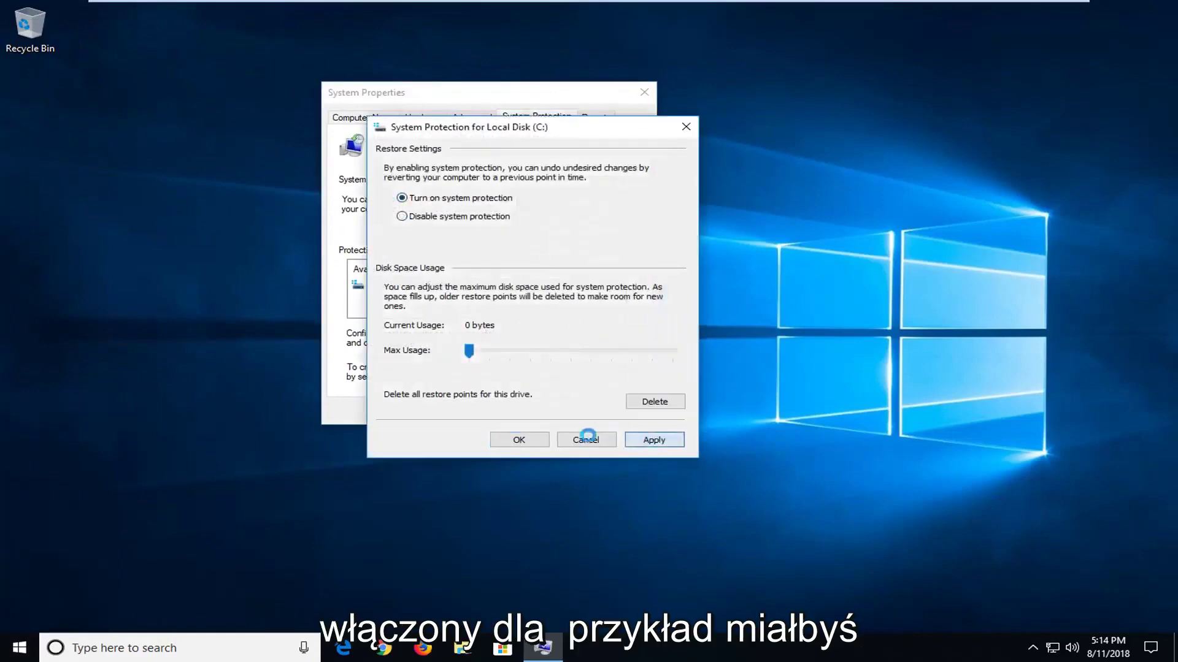
click(518, 441)
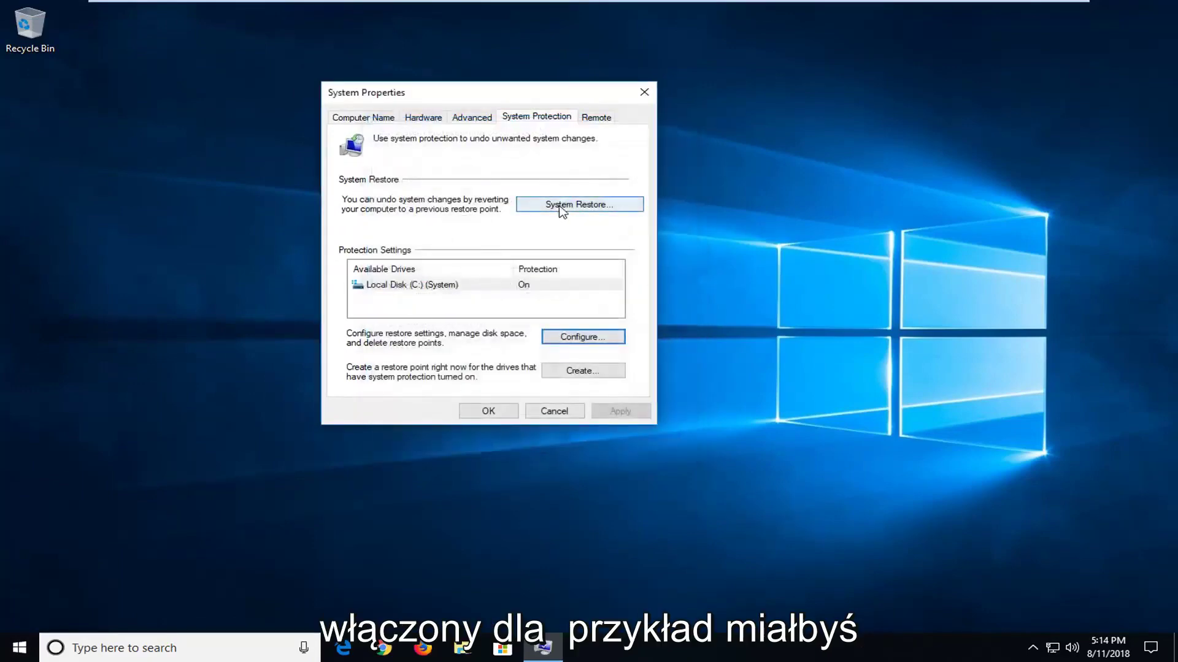
- Check System Restore for available restore points, then close it along with System Properties
click(576, 206)
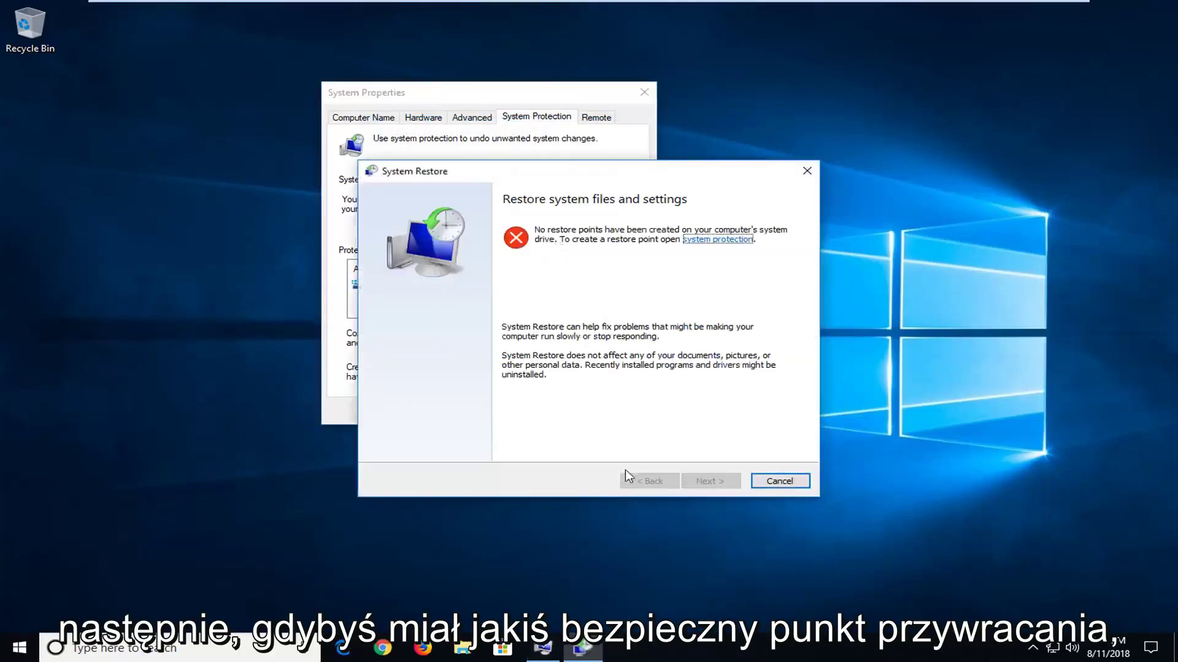
click(807, 170)
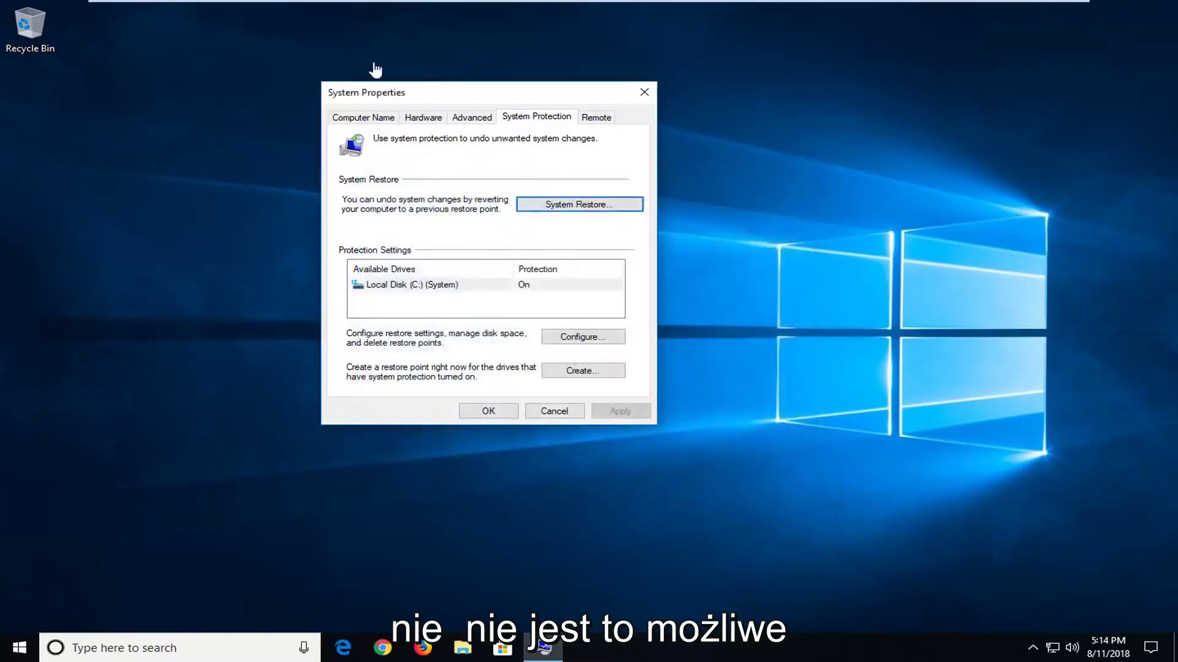
click(644, 92)
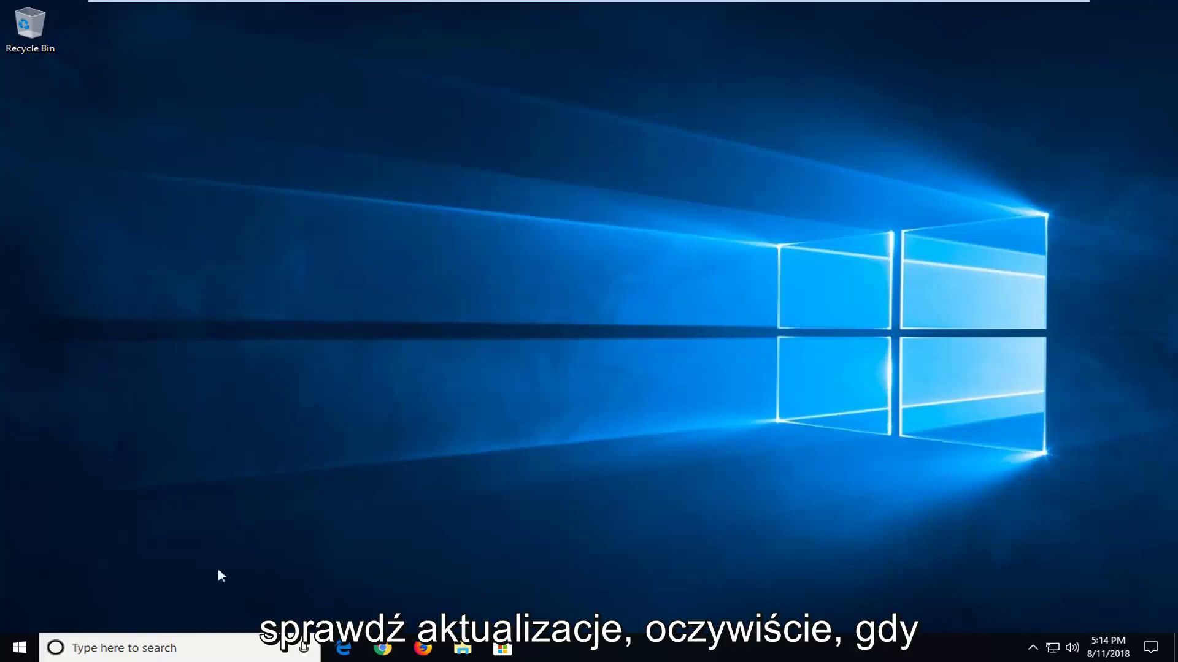
- Search Windows for "cmd", run Command Prompt as administrator, approve the elevation and move its window toward the screen's centre
click(33, 651)
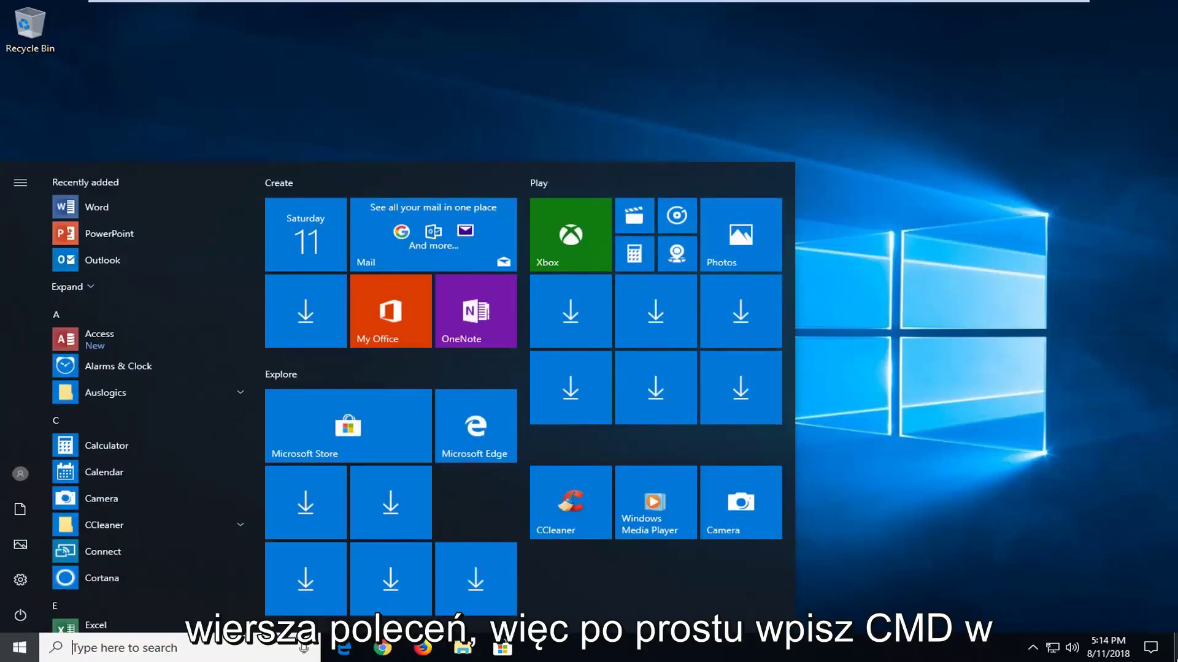
key(Escape)
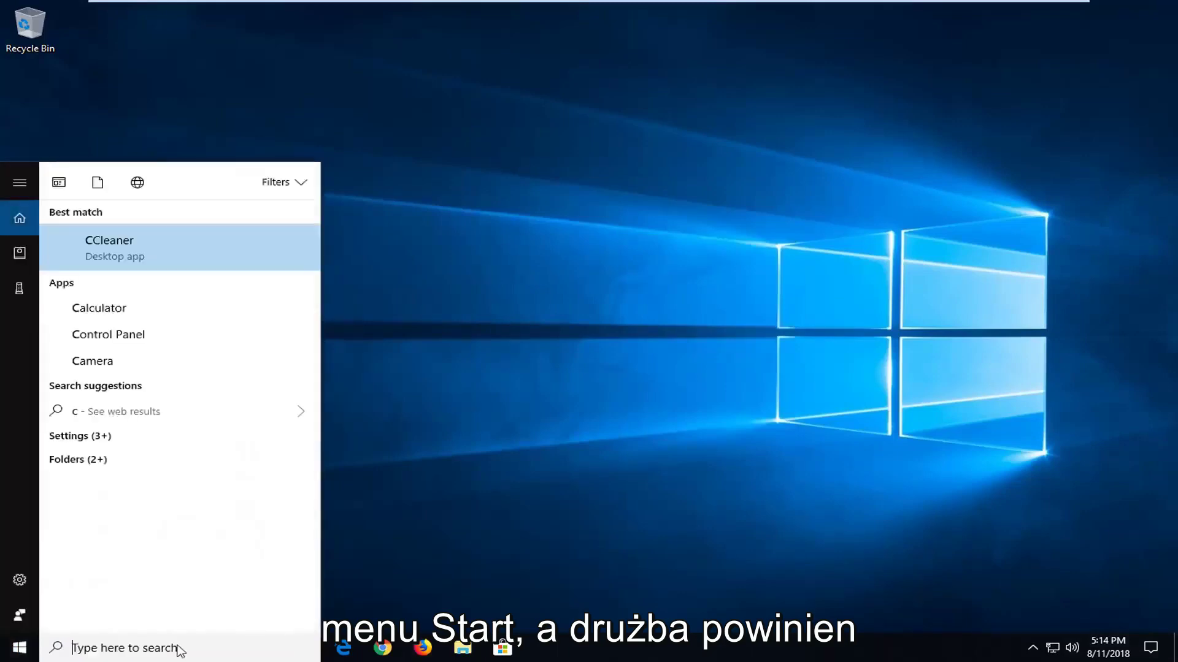
text(cmd)
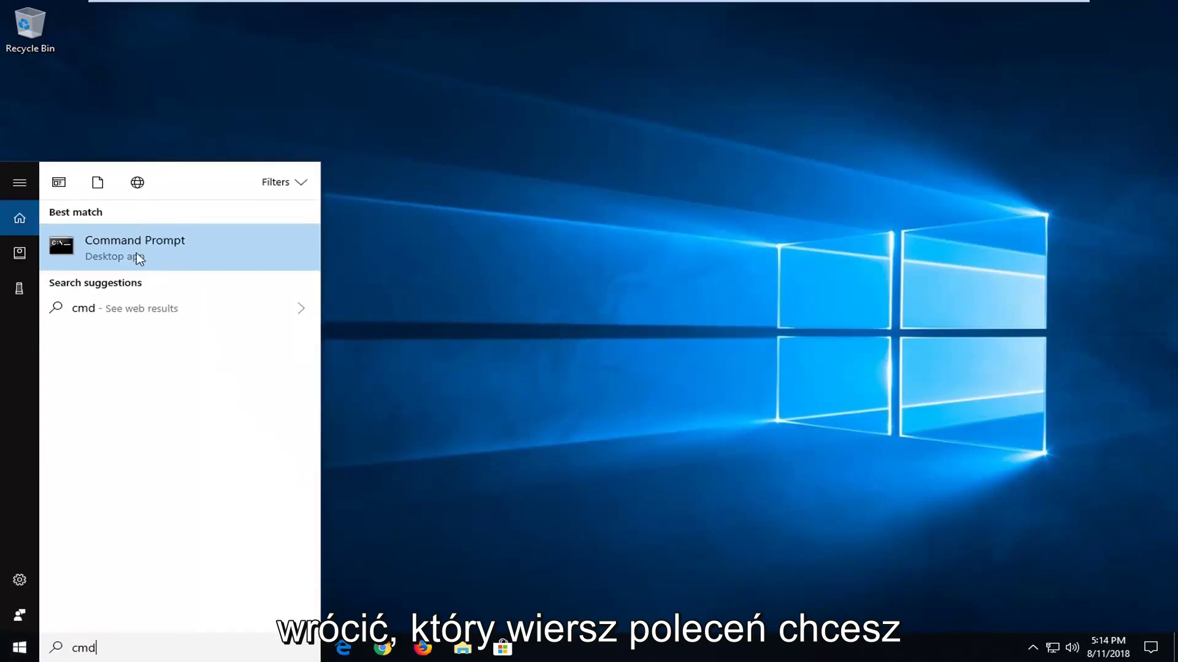
right_click(136, 252)
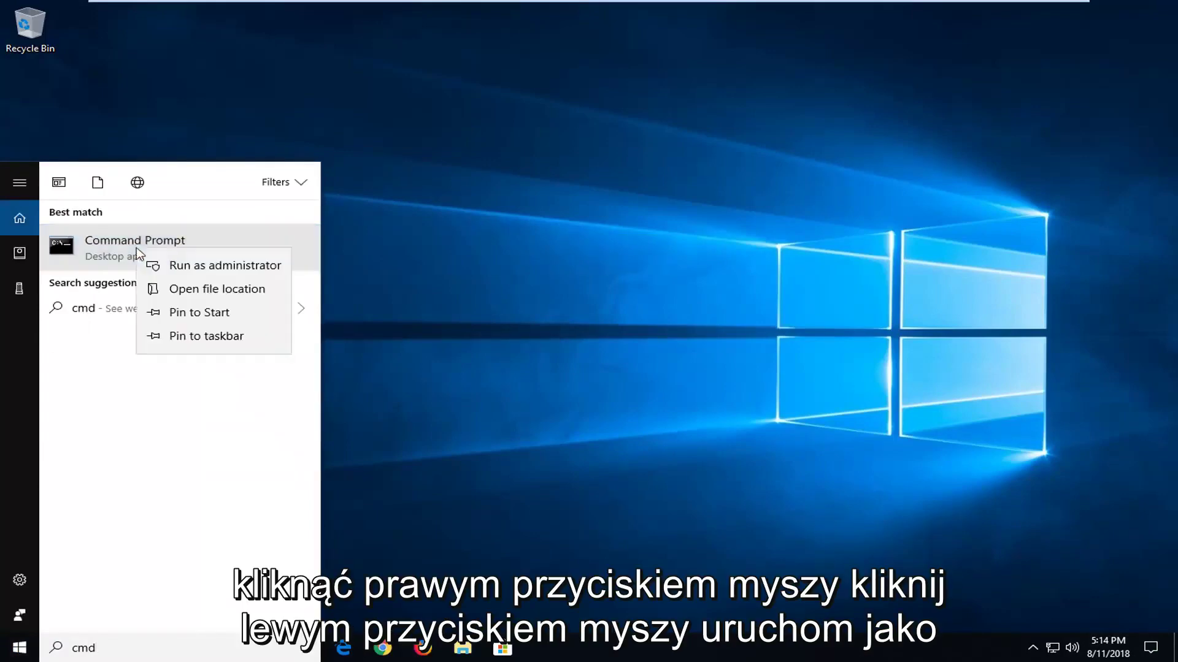
click(179, 265)
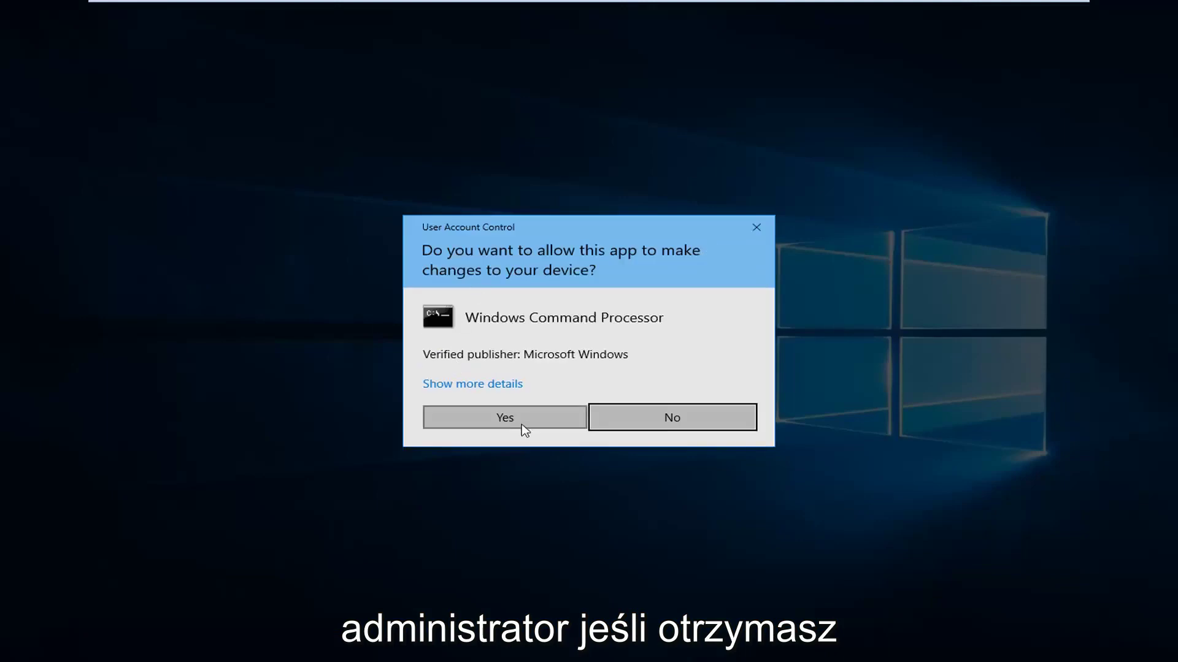
click(526, 422)
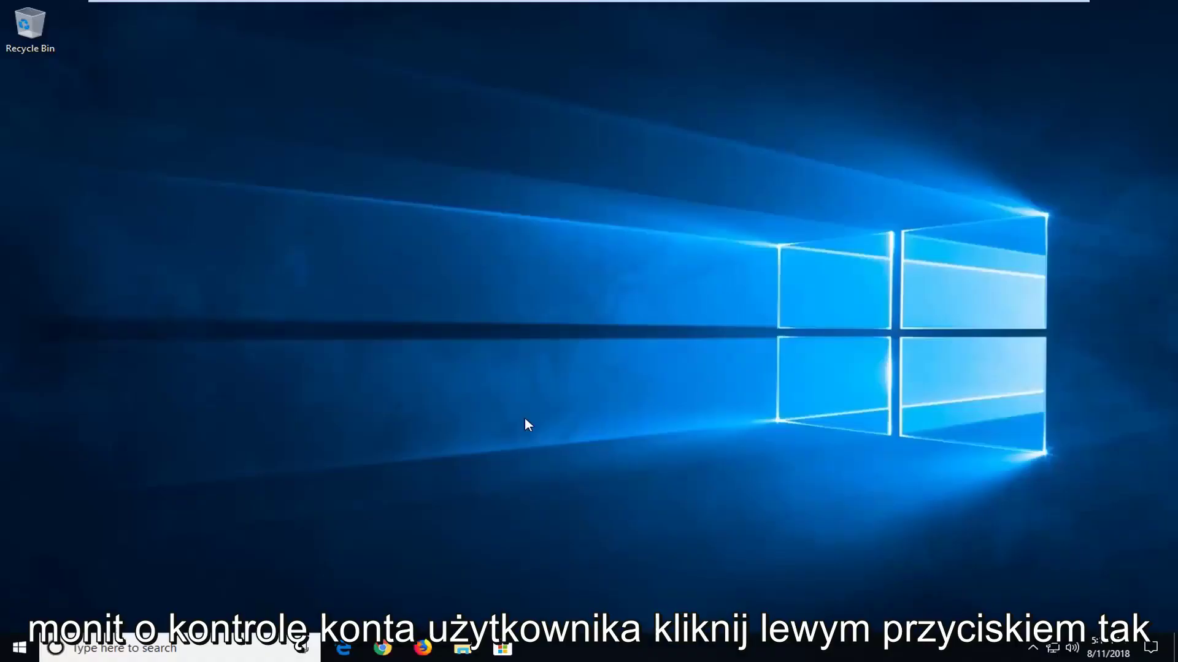
drag(381, 75, 522, 118)
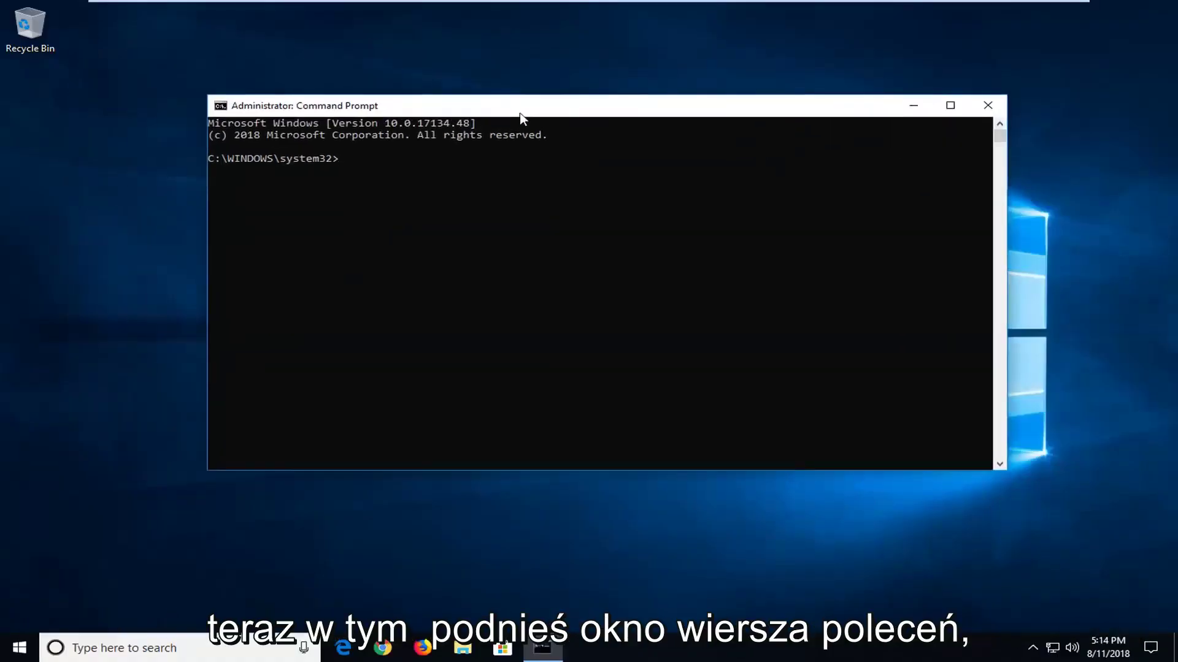
- Run "Dism /Online /Cleanup-Image /RestoreHealth" in the elevated Command Prompt, then close its window
text(Dism)
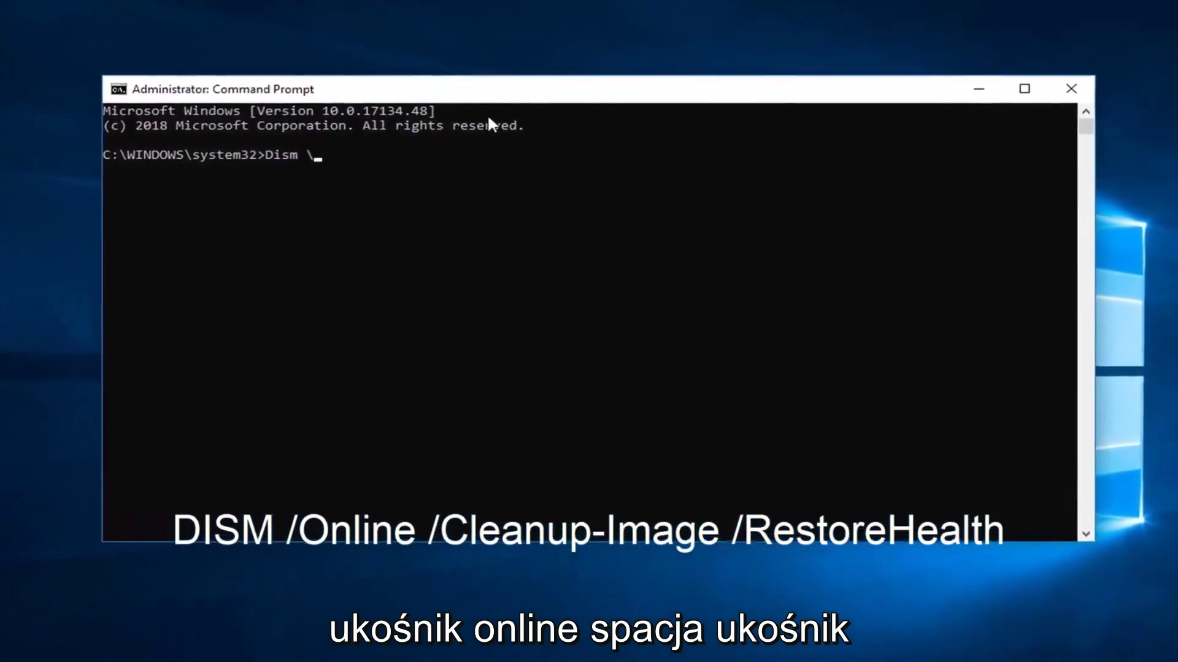
text( /Online /Cleanup-Im)
key(BackSpace)
key(BackSpace)
text(Image /RestoreHealth)
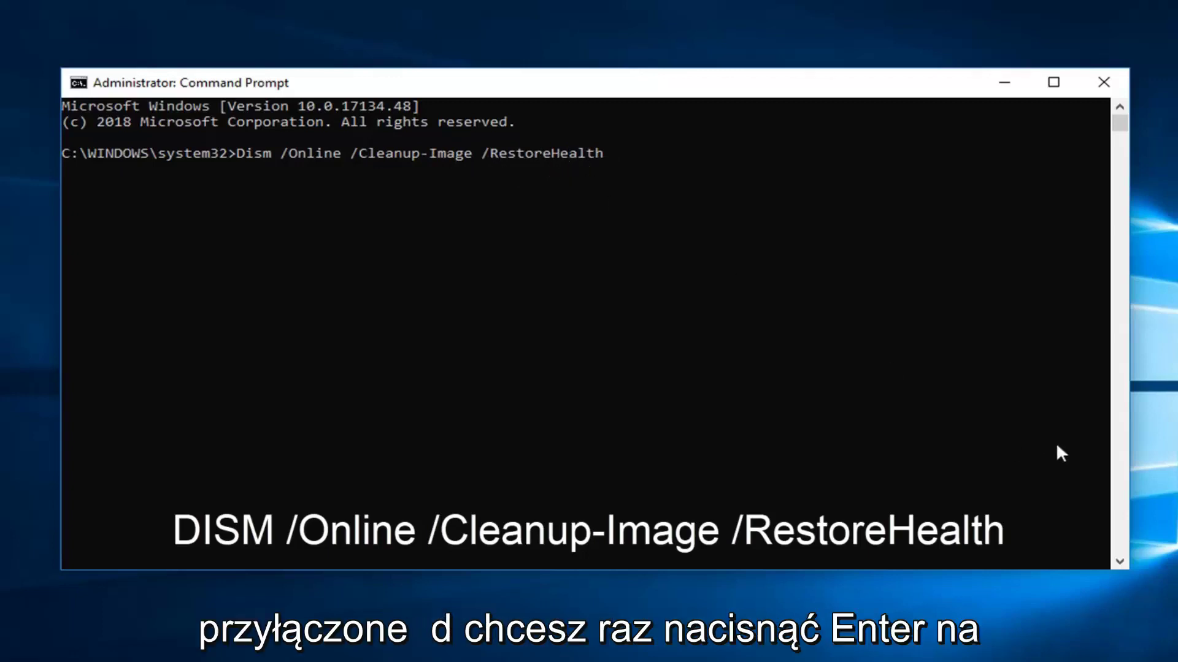
key(Return)
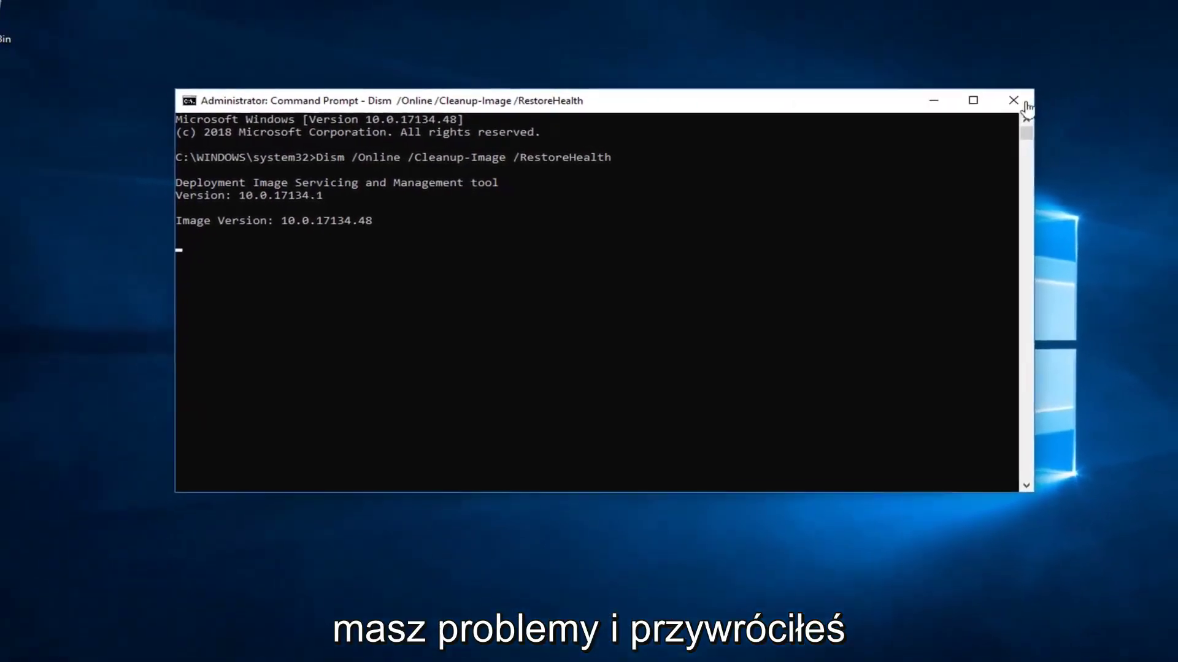
click(1014, 100)
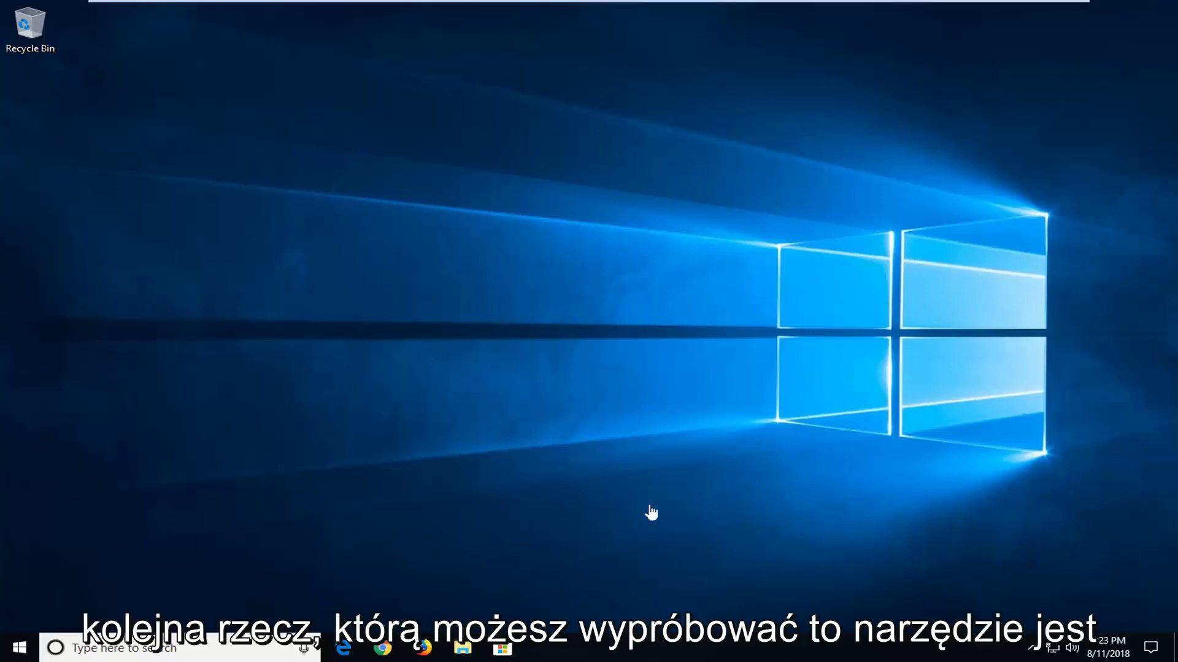
- Open Chrome and go to google.com
click(379, 652)
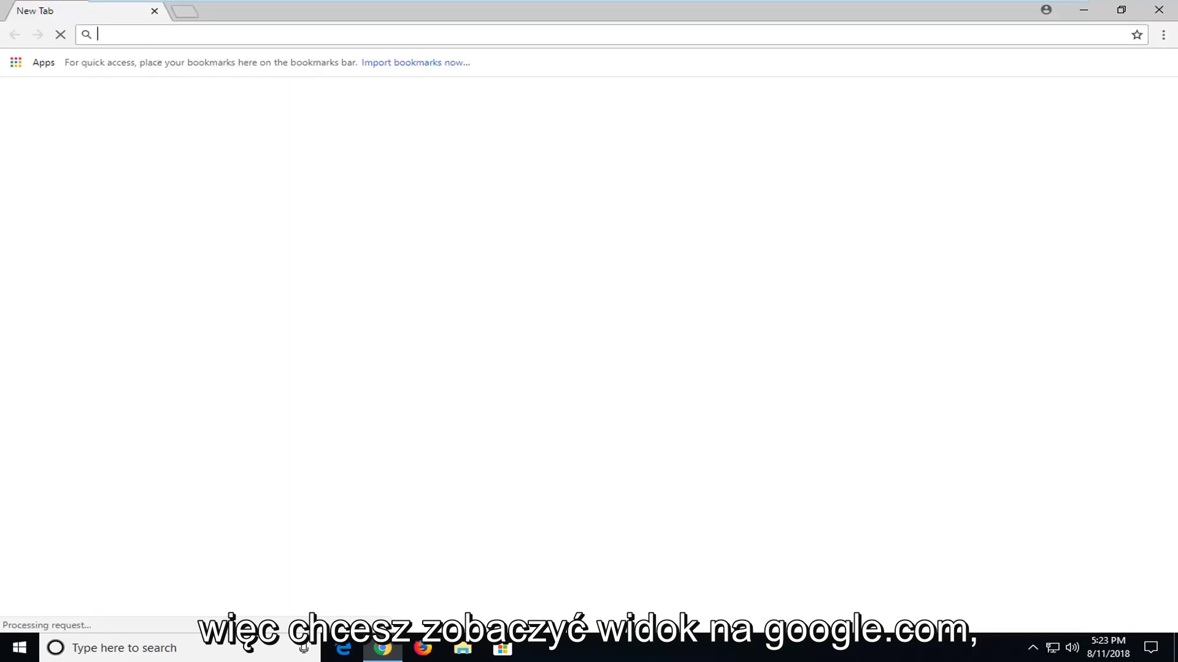
text(google)
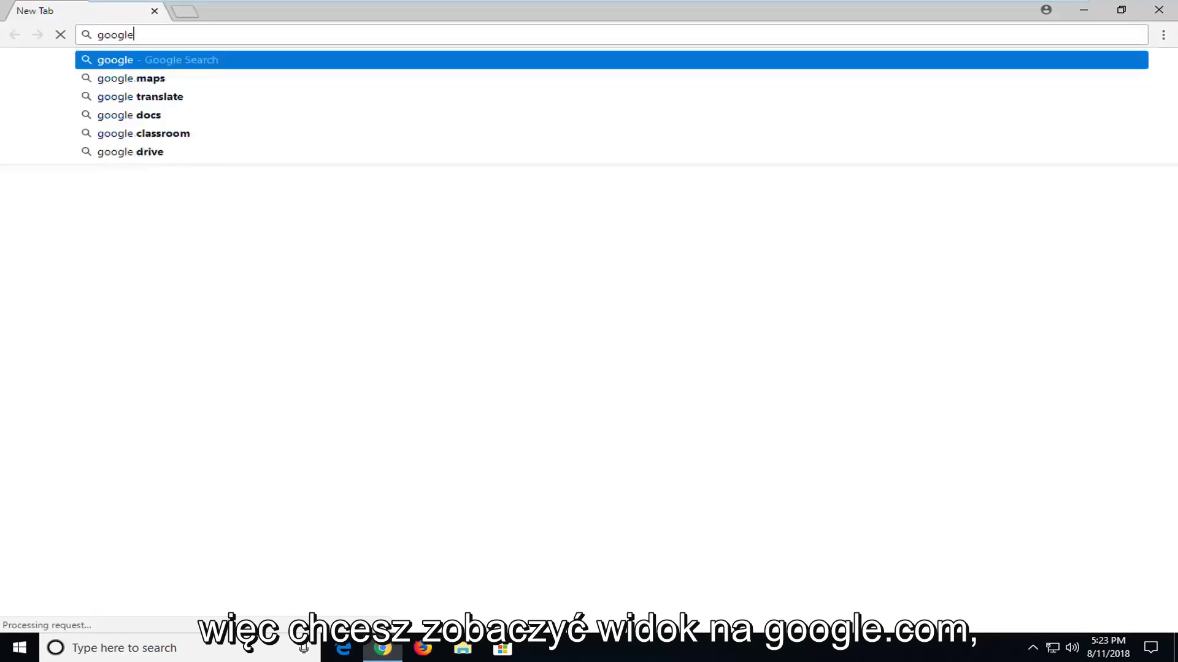
text(.com)
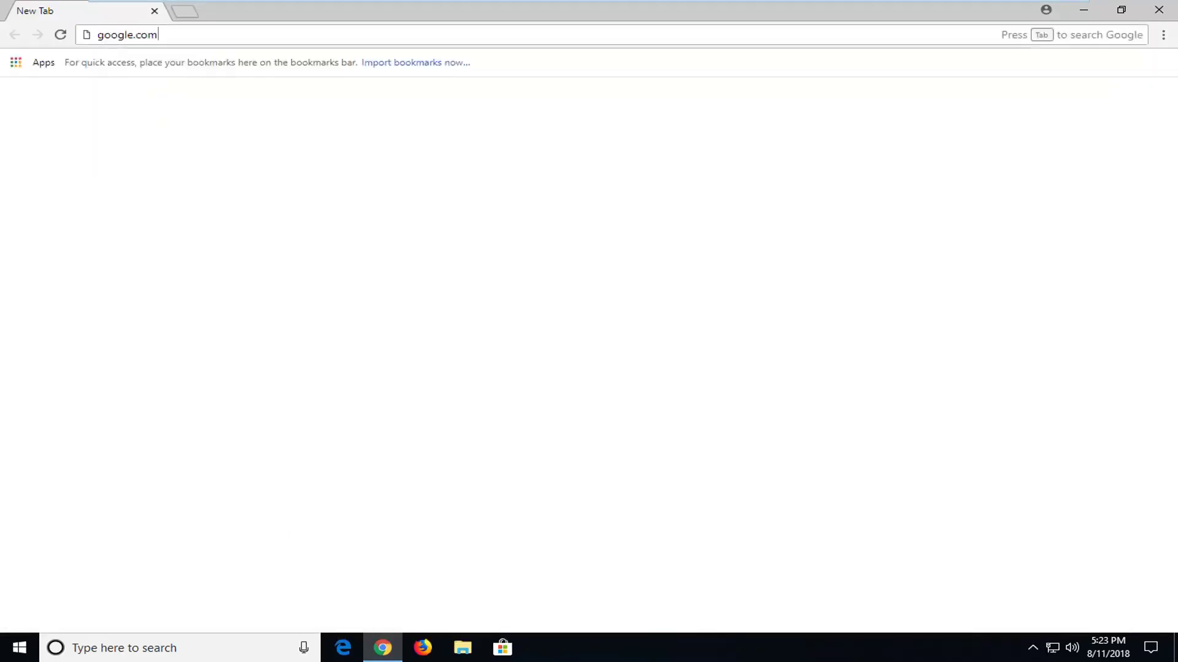
key(Return)
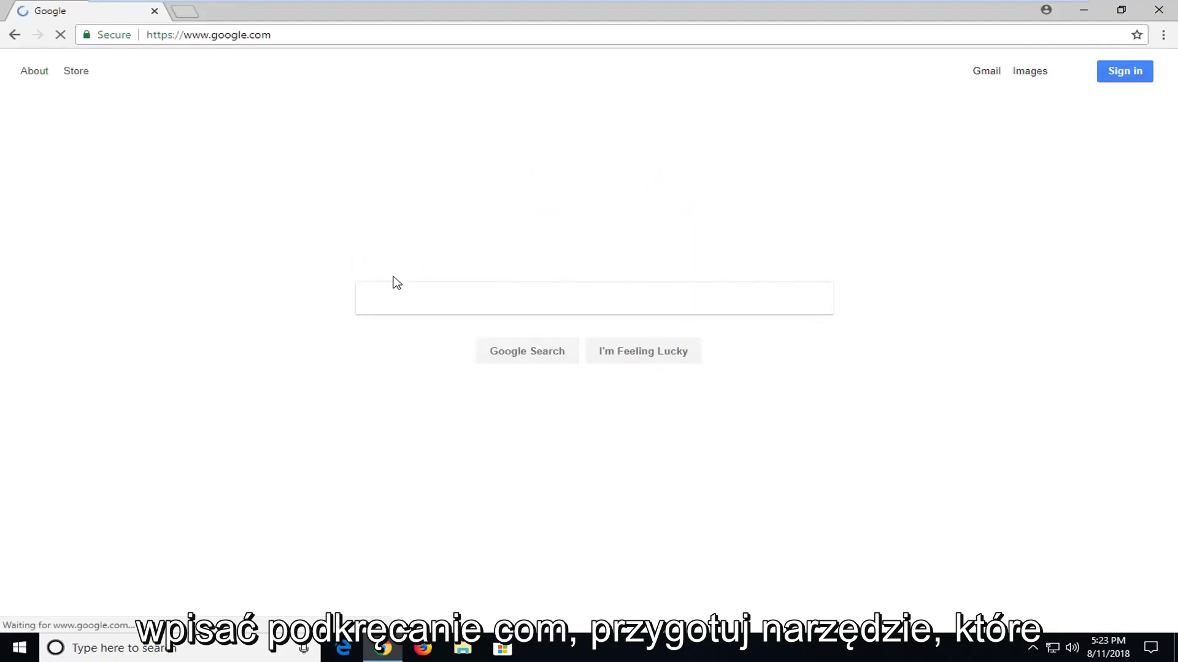
- Search Google for "tweaking.com repair tool" and open the "Tweaking.com - Windows Repair Free/Pro" result
text(t)
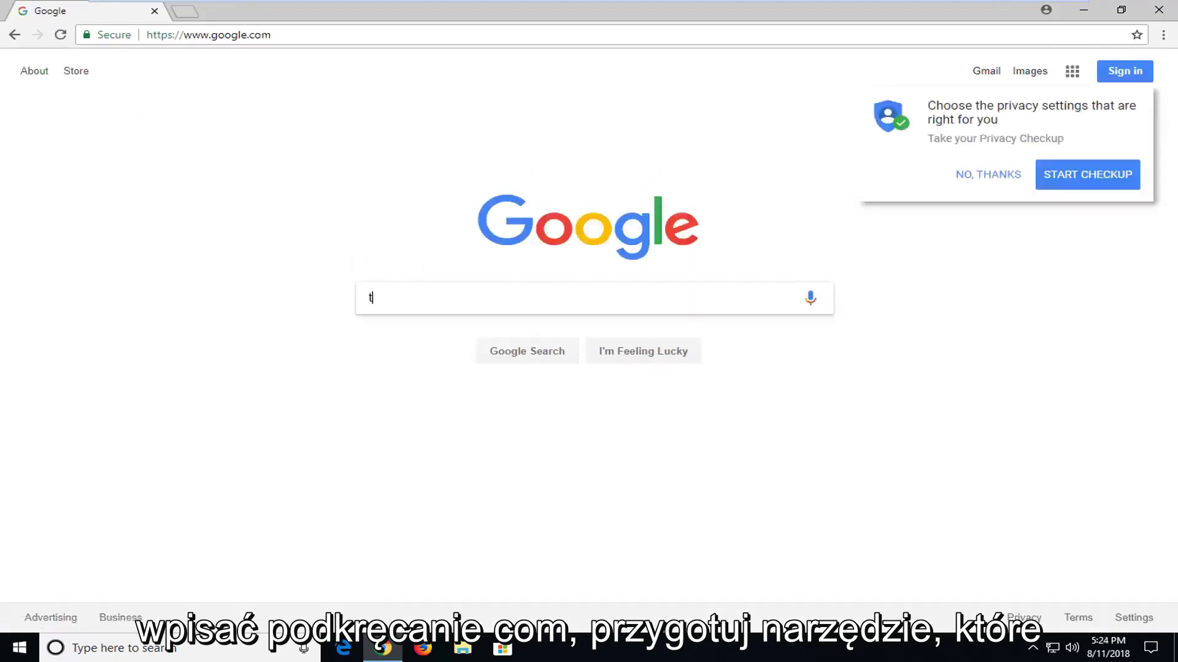
text(weaking.com)
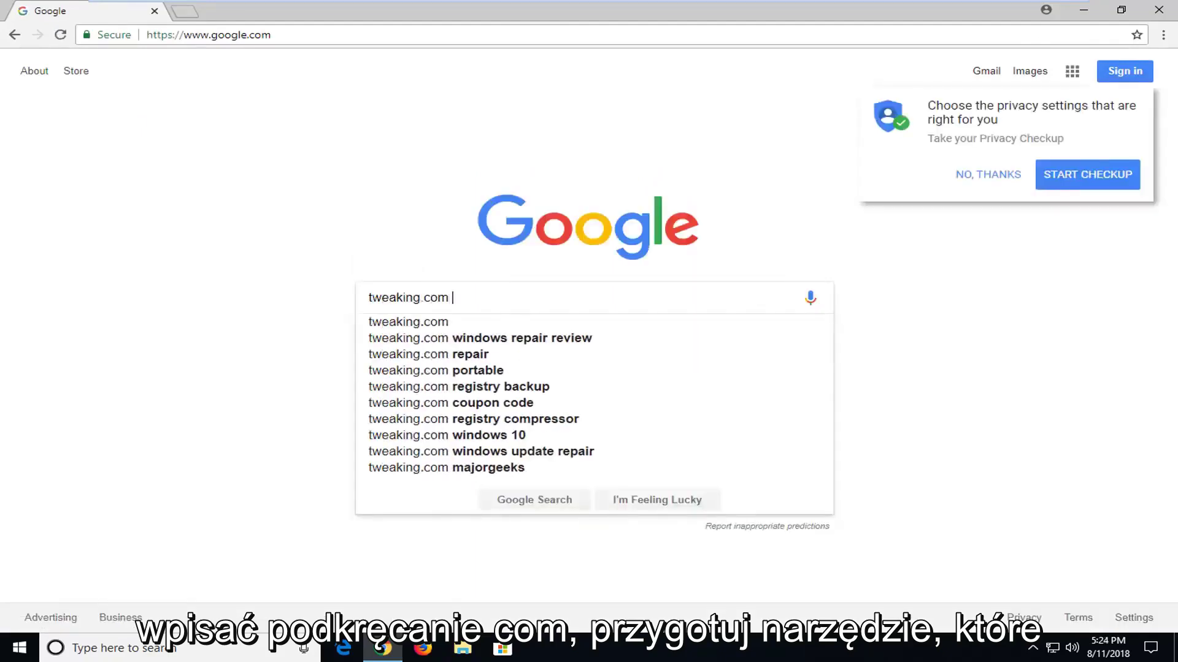
text( repair tool)
key(Return)
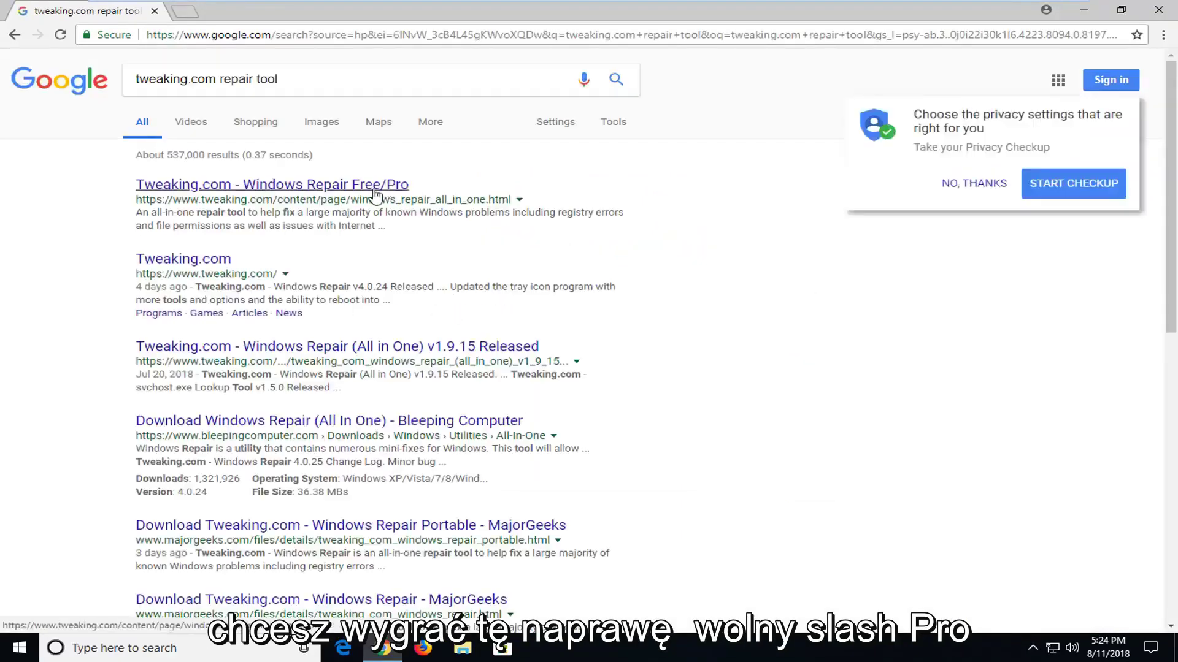
click(313, 190)
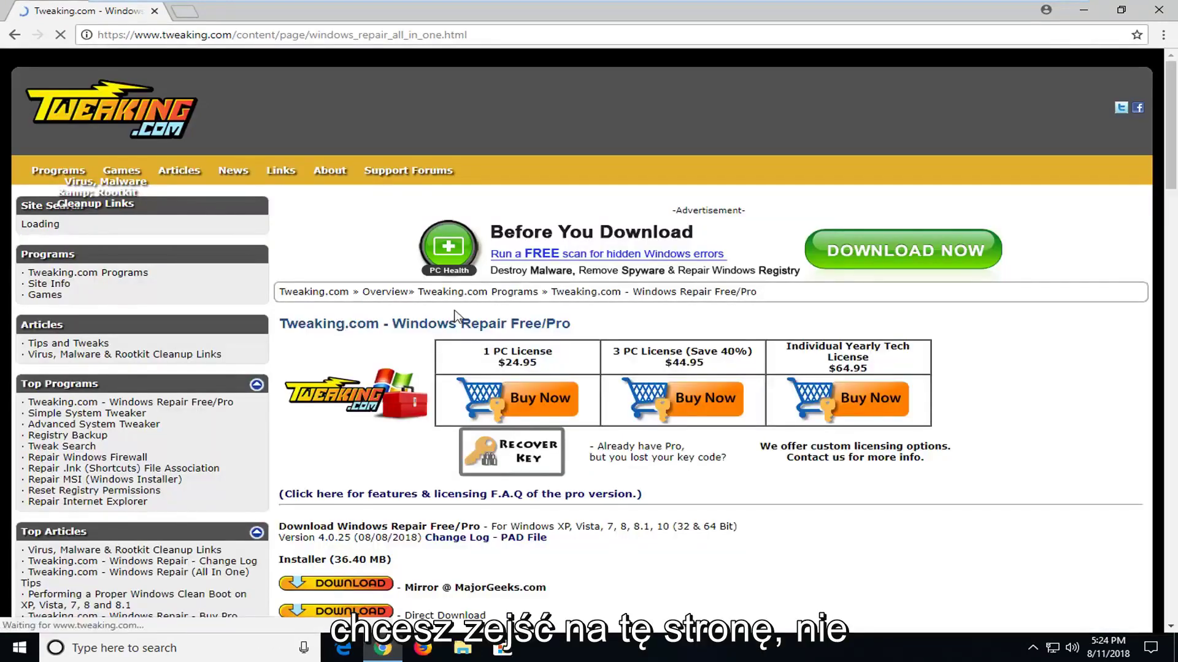
- Download the Windows Repair installer version using its Direct Download option
scroll(674, 288, down, 1)
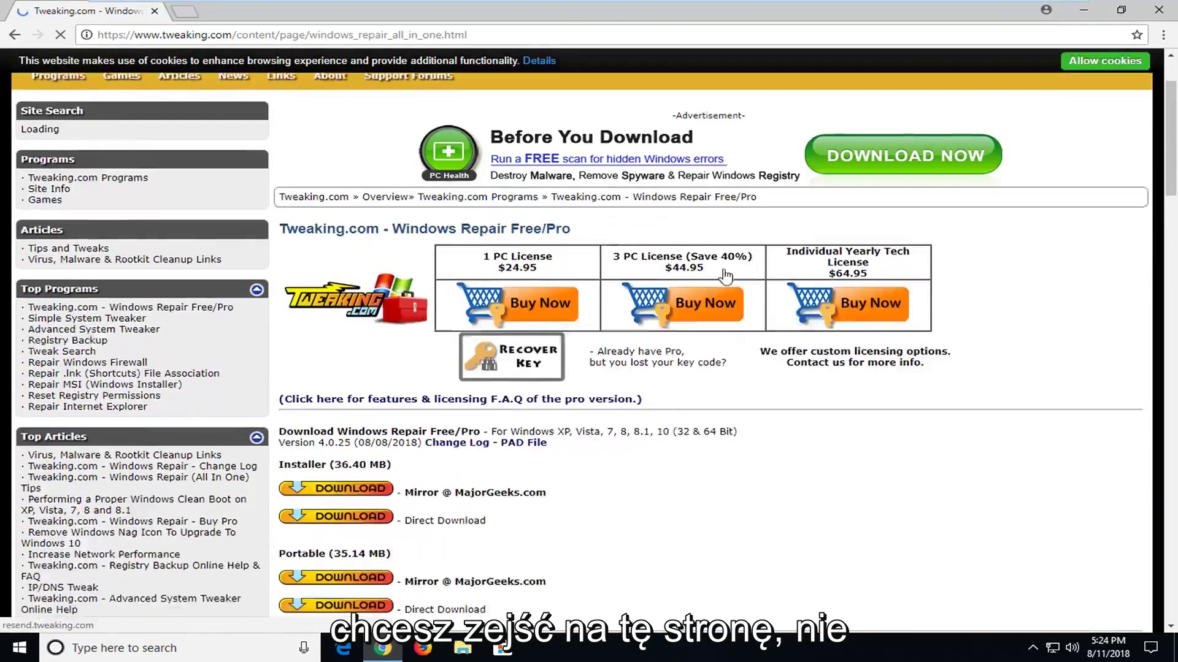
scroll(345, 362, down, 2)
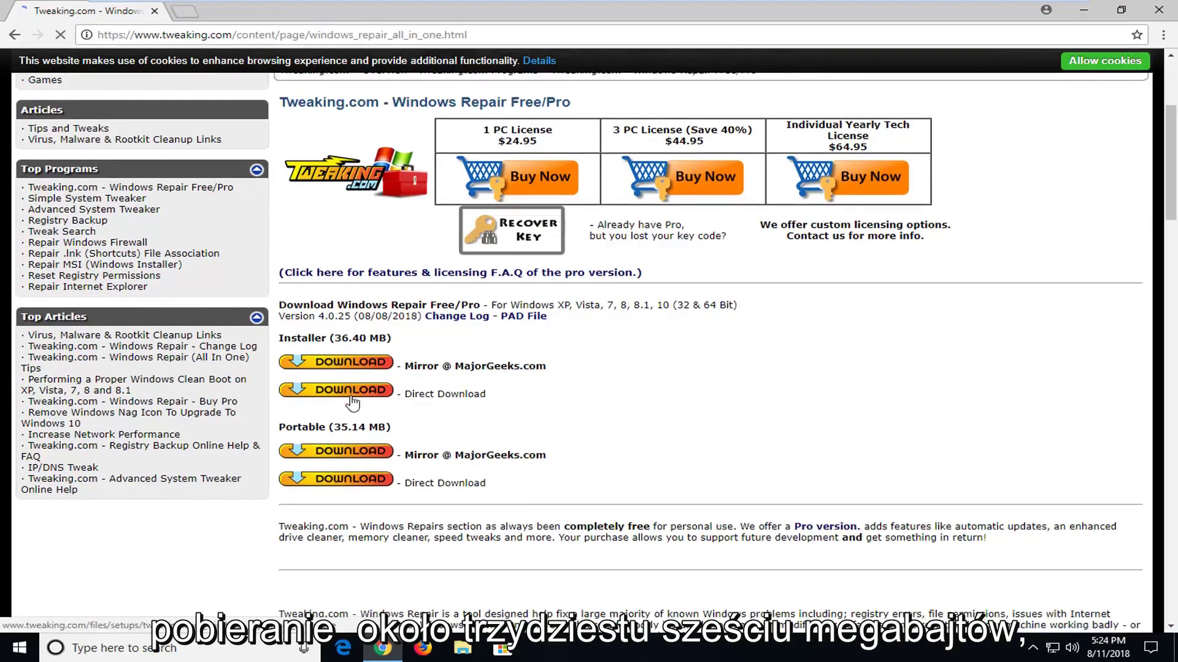
click(352, 392)
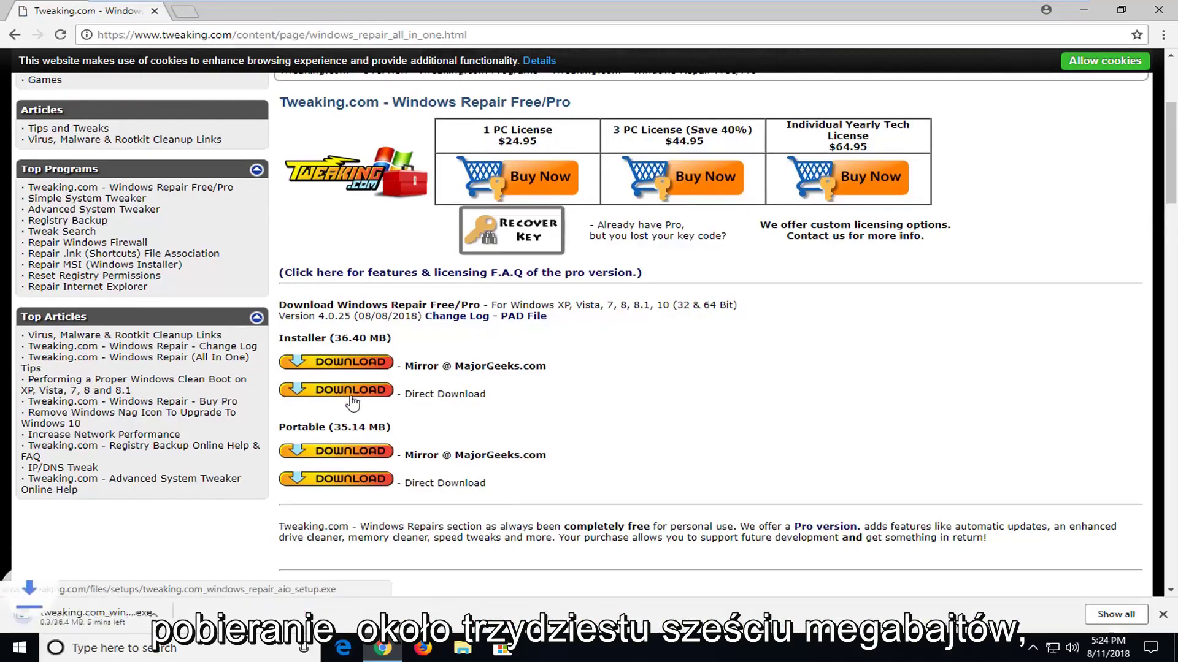
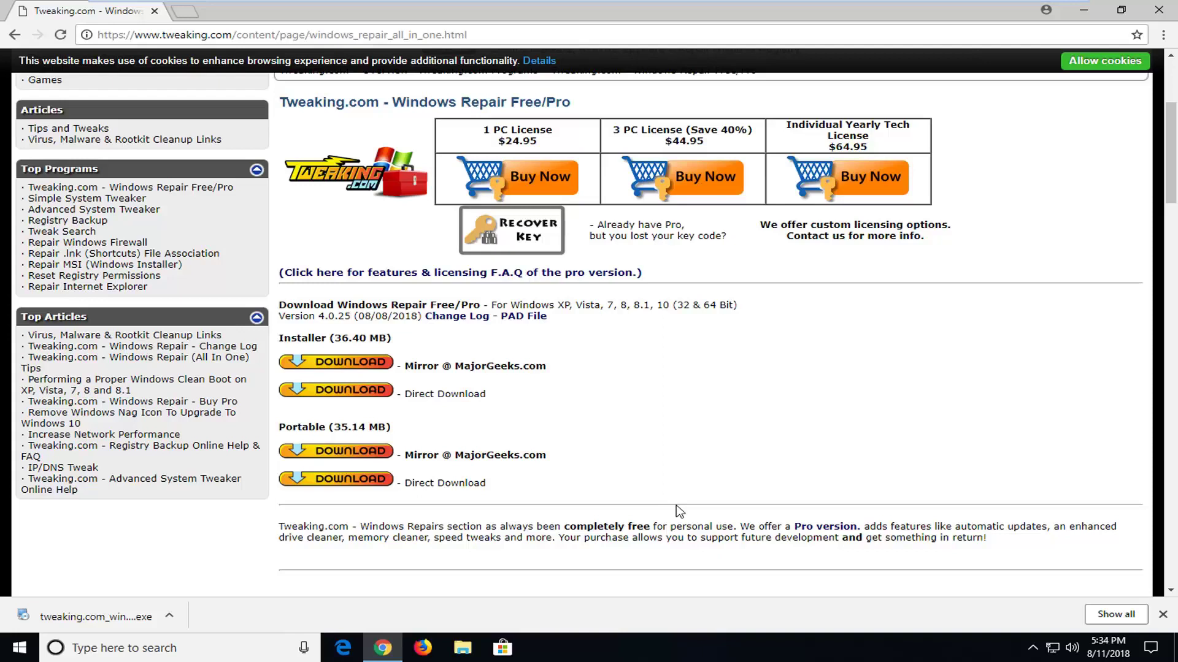
- Run the downloaded setup, approve the elevation and install Windows Repair with default folders, keeping the desktop icon and open-on-completion options
click(122, 609)
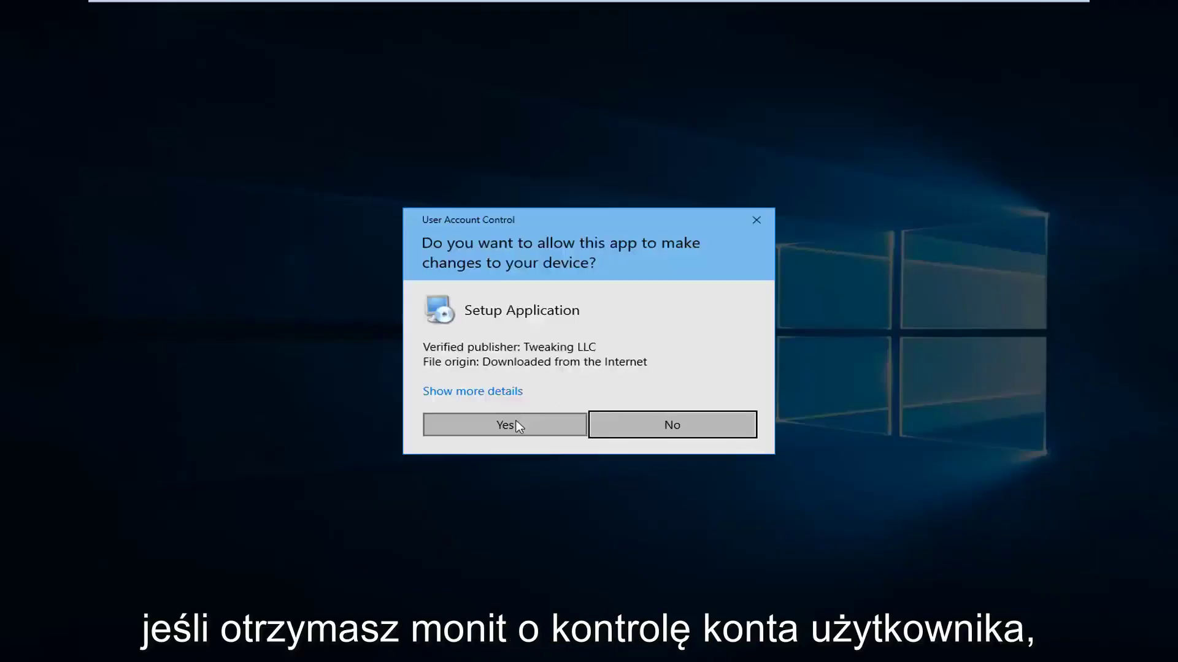
click(518, 427)
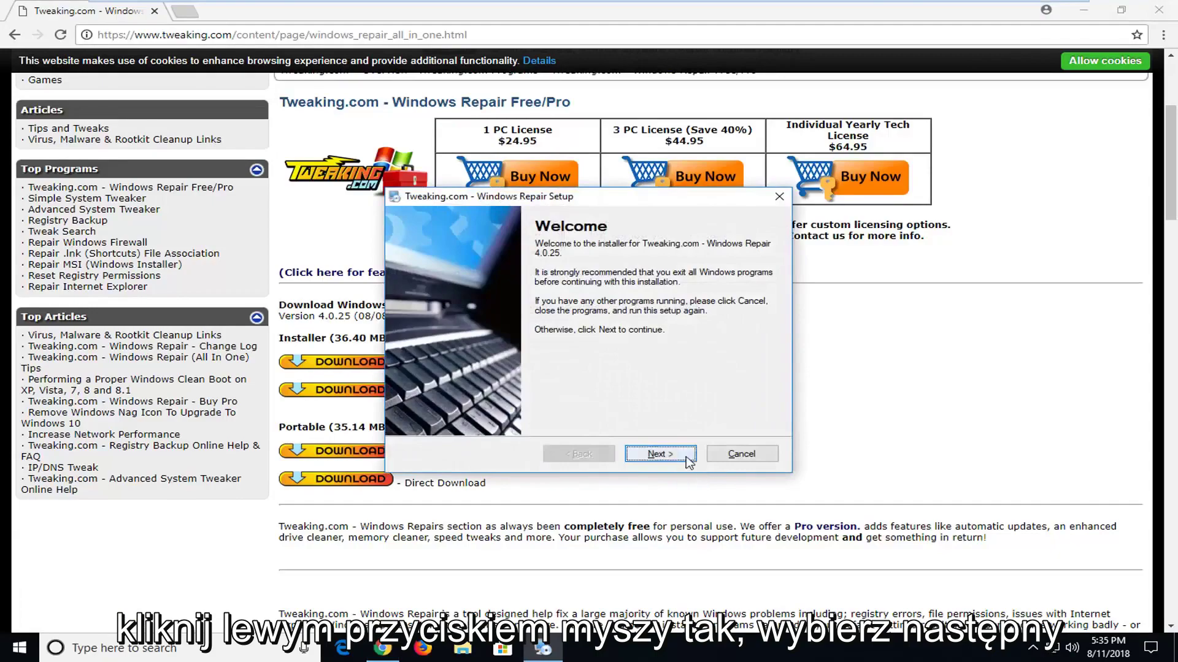
click(688, 461)
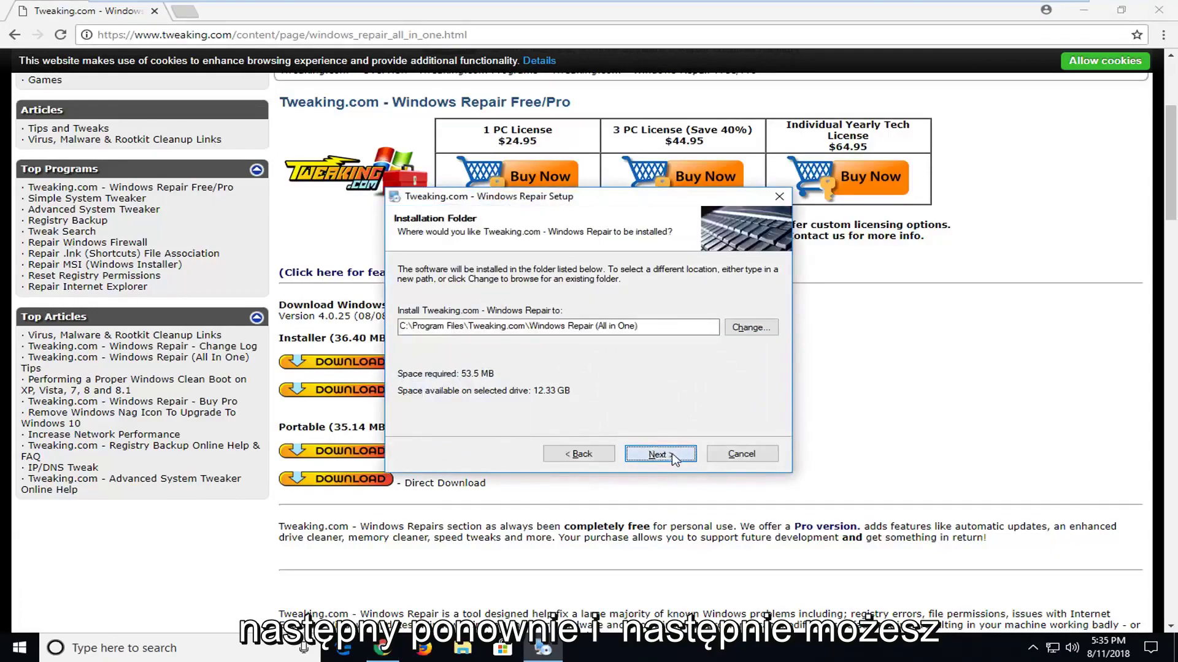
click(674, 459)
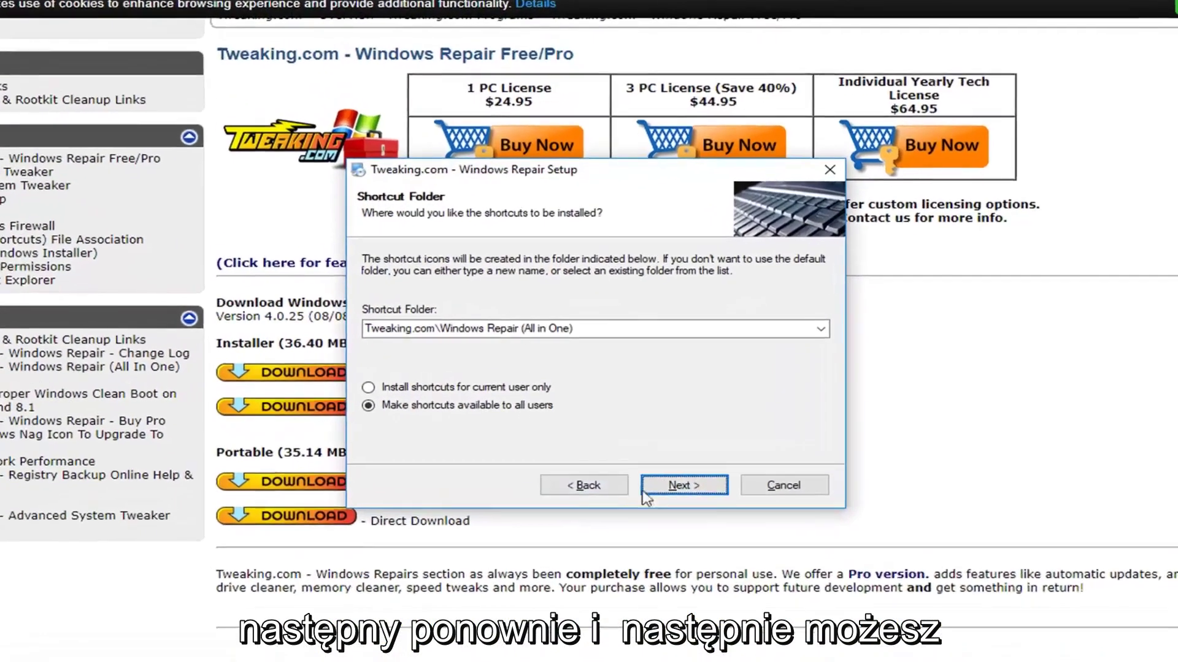
click(644, 489)
click(656, 488)
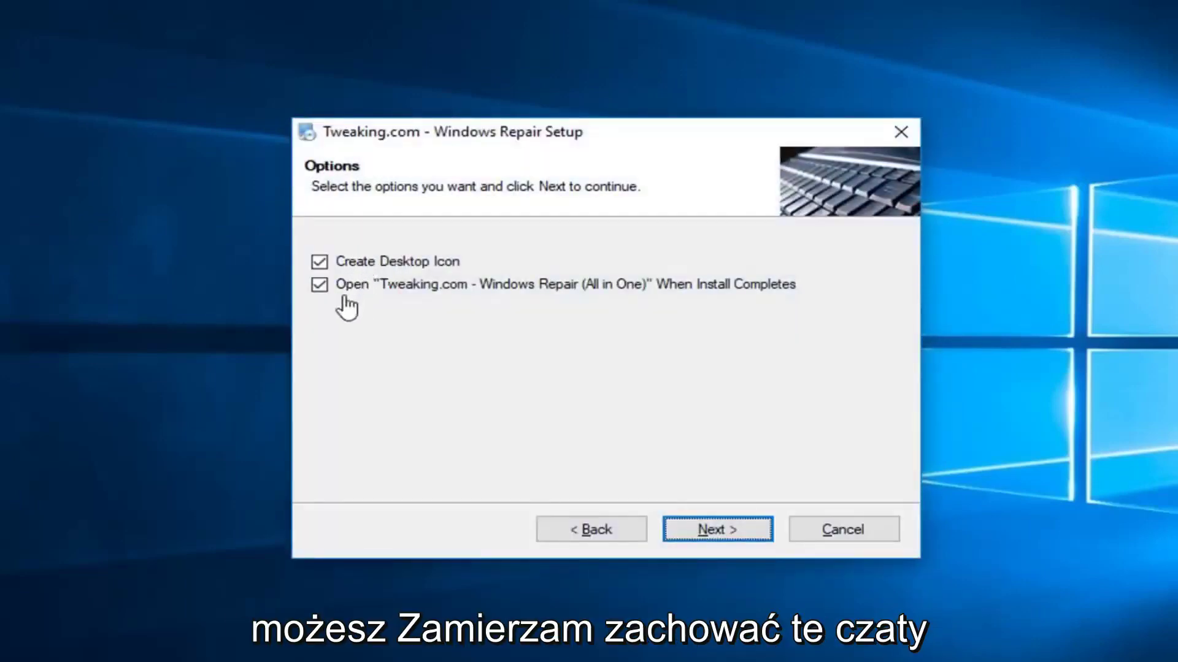
click(702, 530)
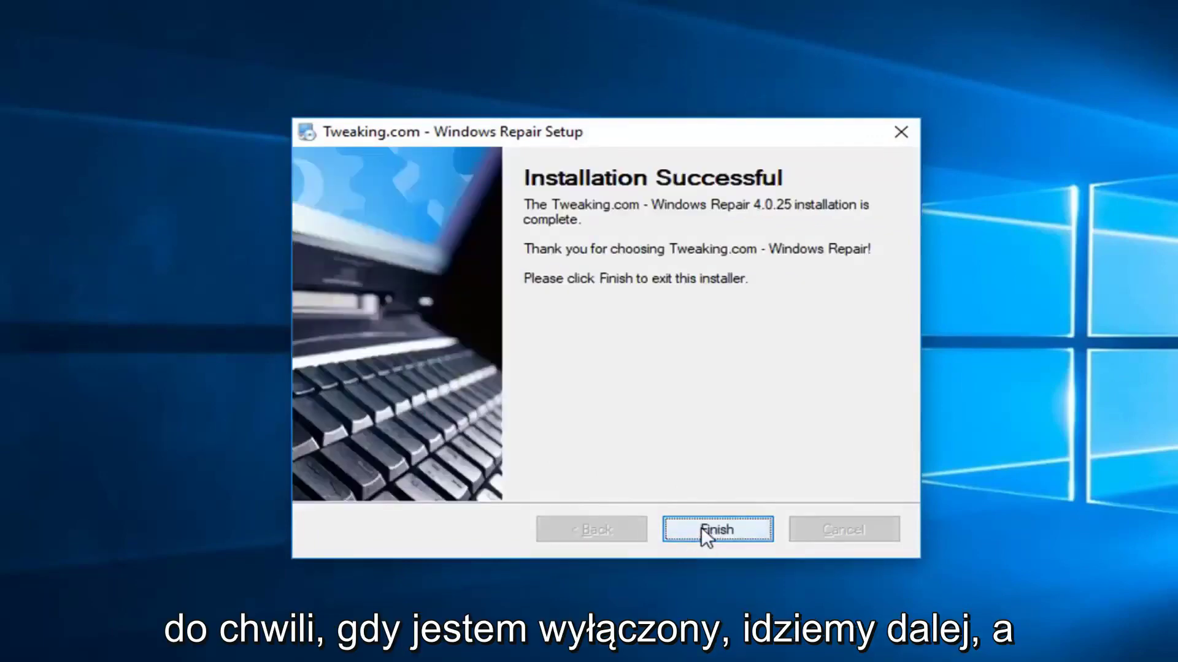
click(701, 529)
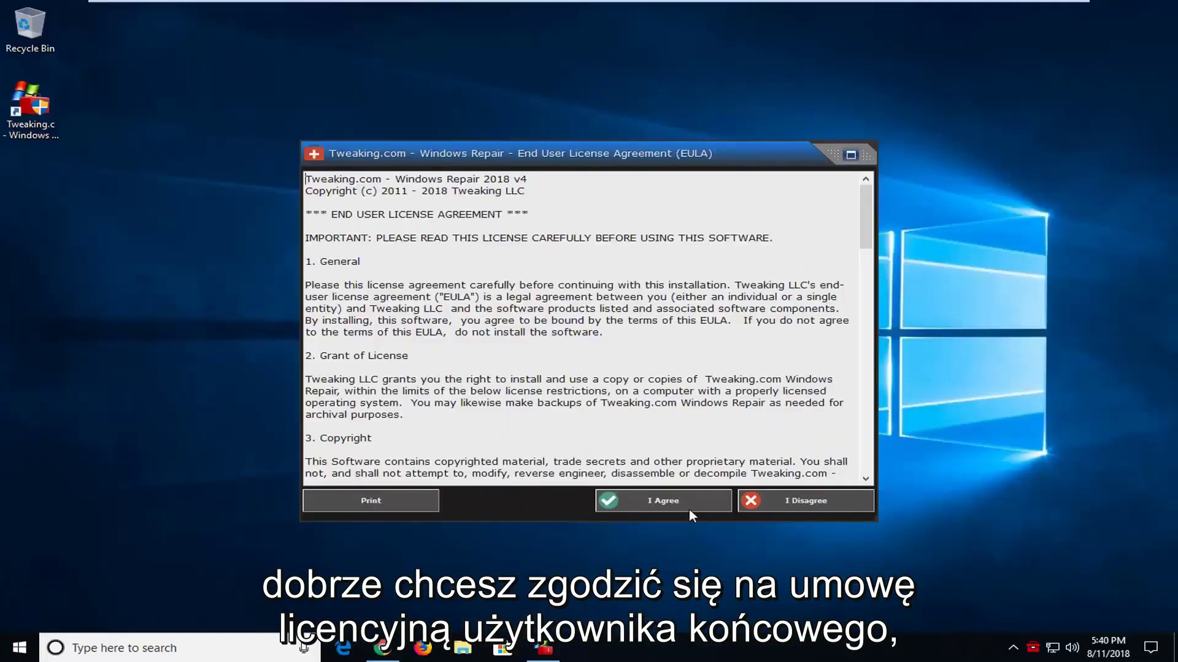
- Accept the Windows Repair license agreement, open the main repairs list and dismiss the Safe Mode warning by acknowledging the risks
click(753, 600)
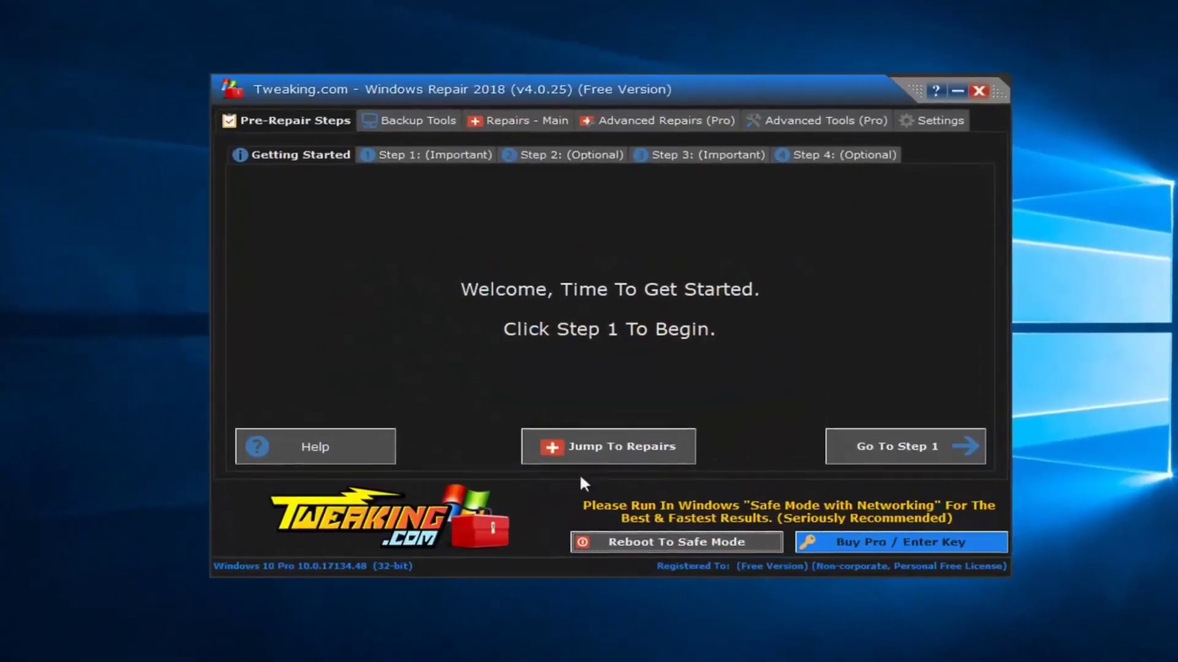
click(509, 110)
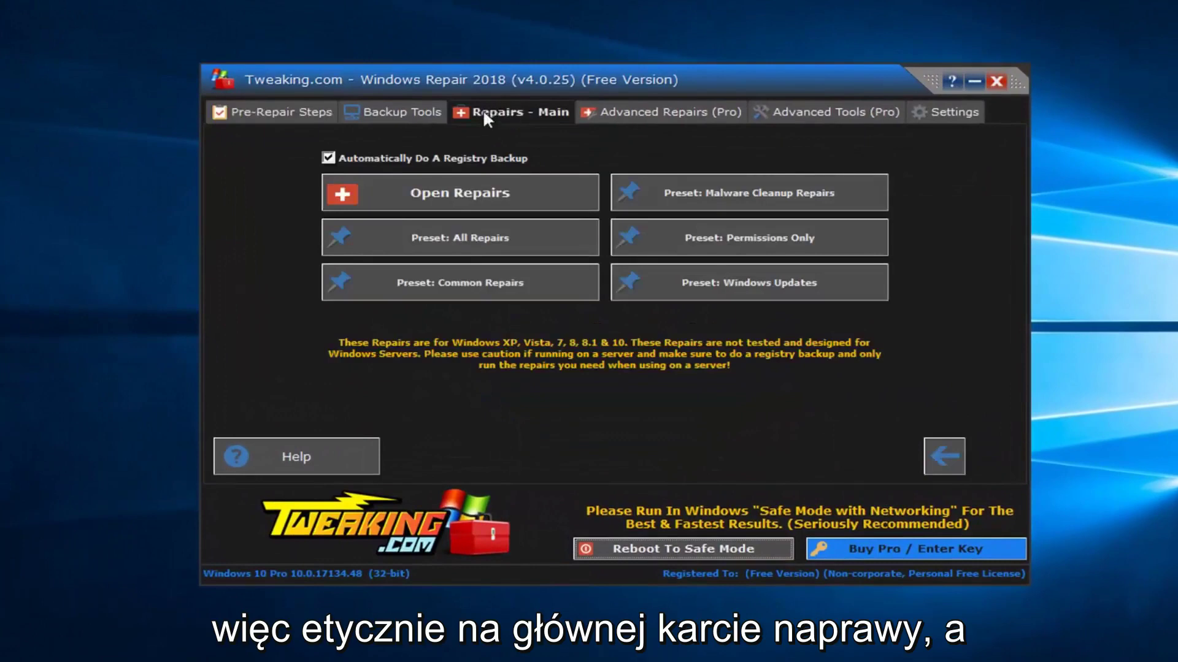
click(437, 189)
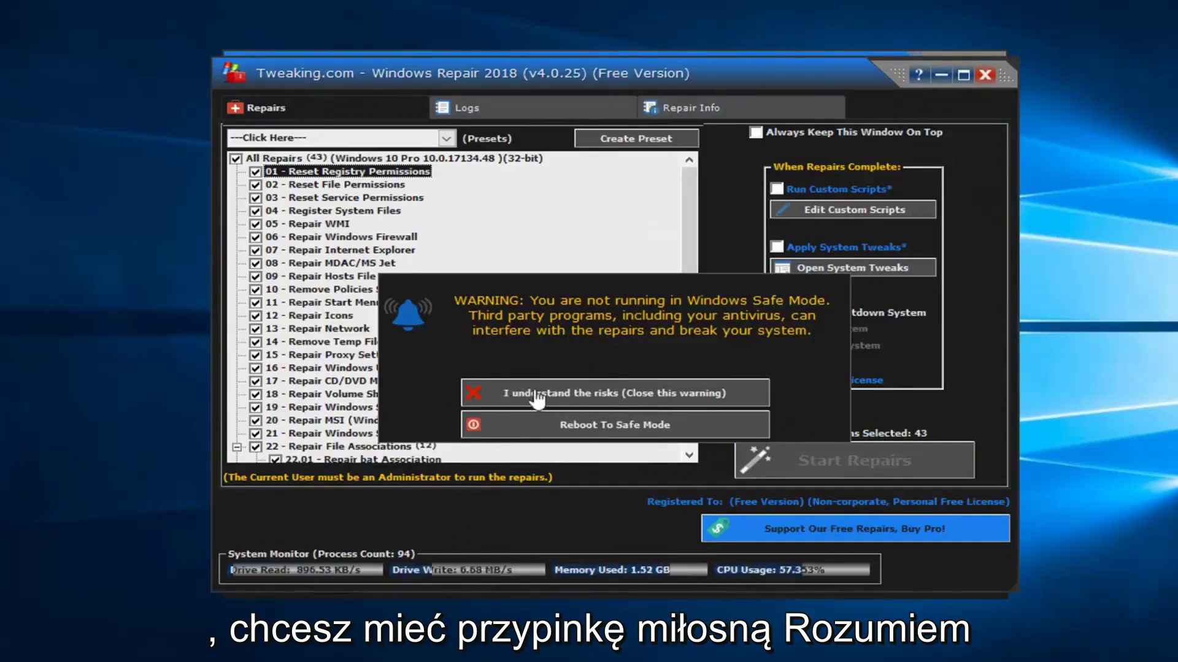
click(586, 390)
- Review the list of repair options and start the repairs with the preselected items
scroll(453, 313, down, 7)
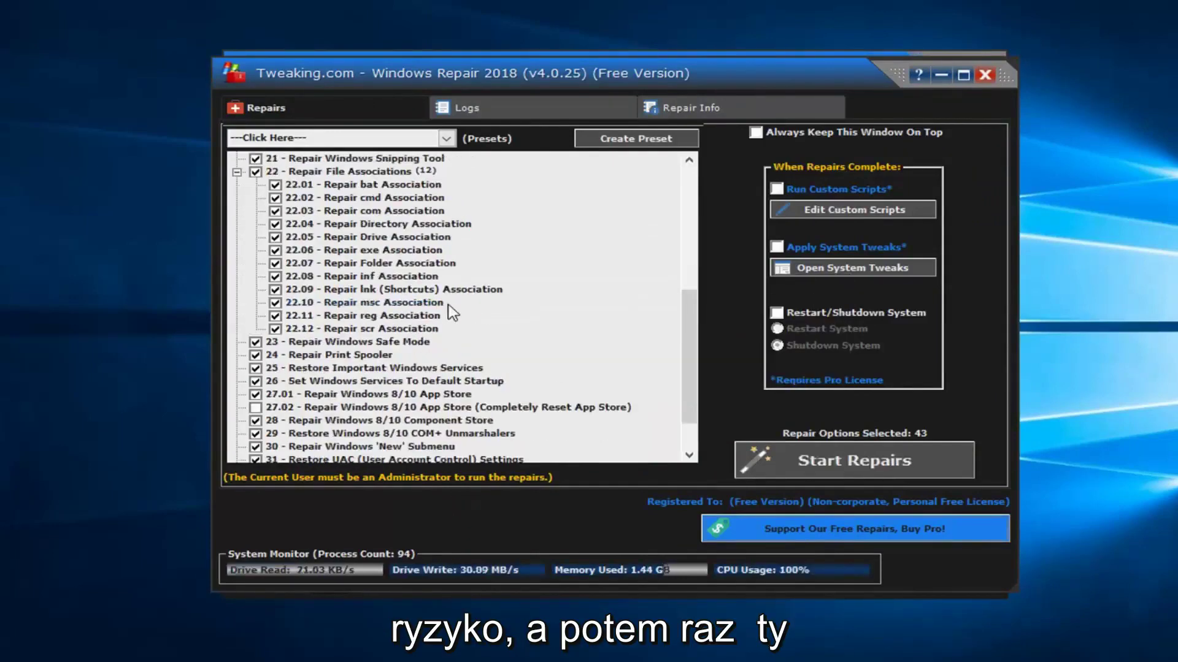
scroll(453, 313, up, 7)
scroll(357, 304, down, 9)
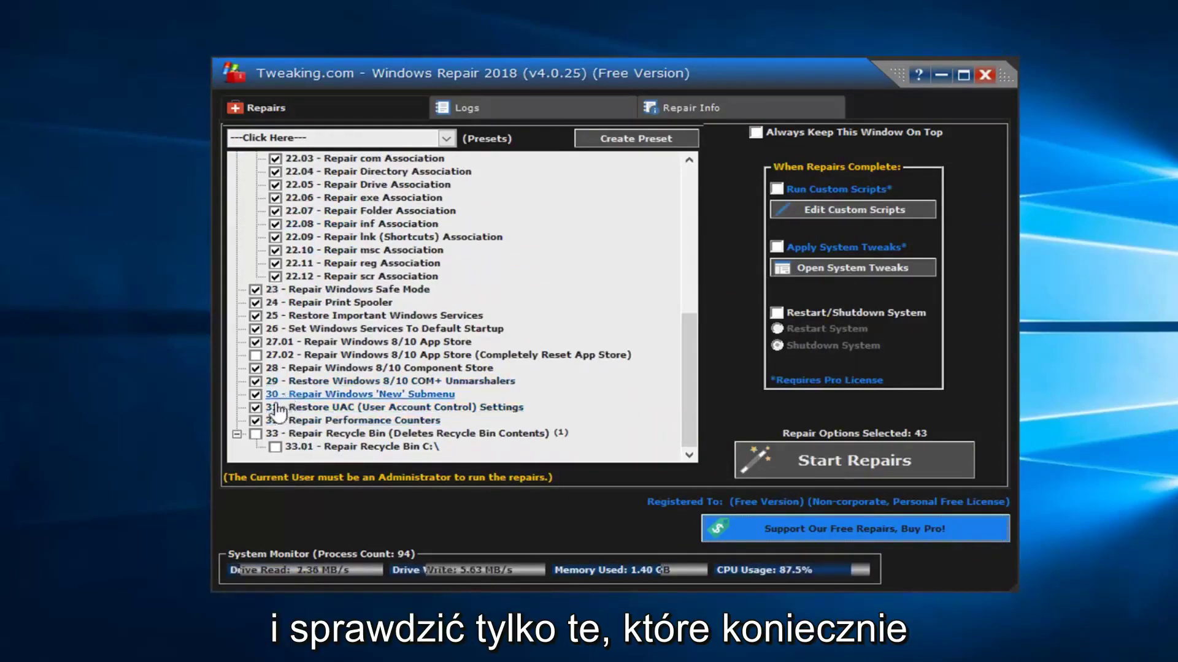
scroll(316, 416, up, 5)
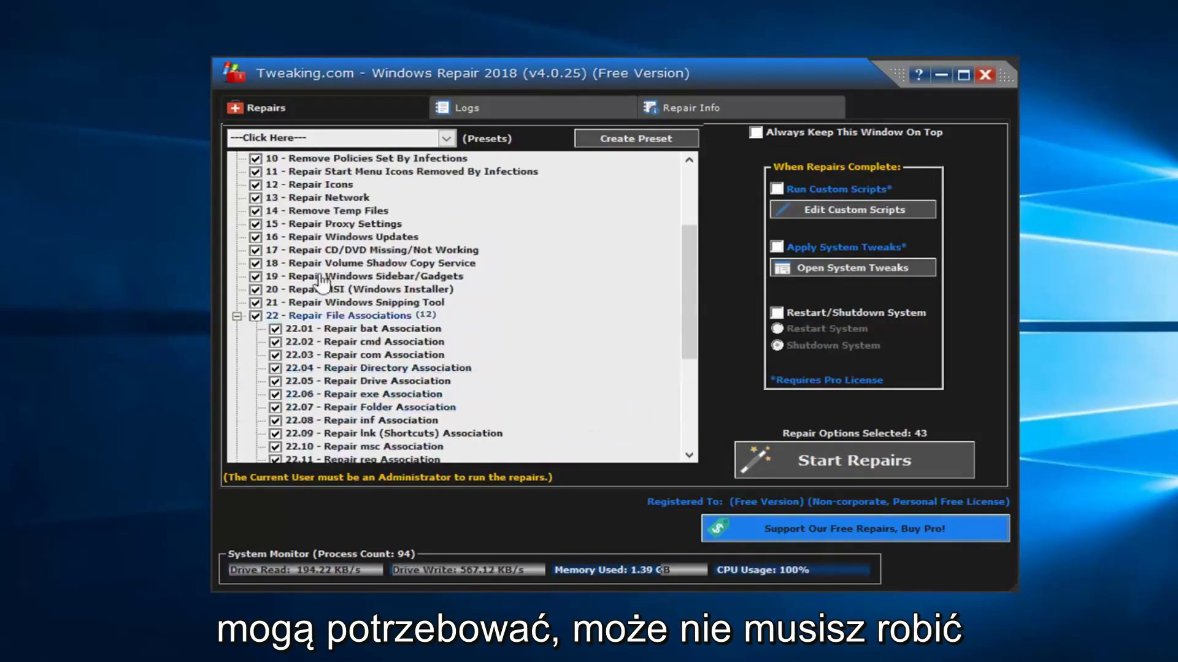
scroll(320, 295, up, 2)
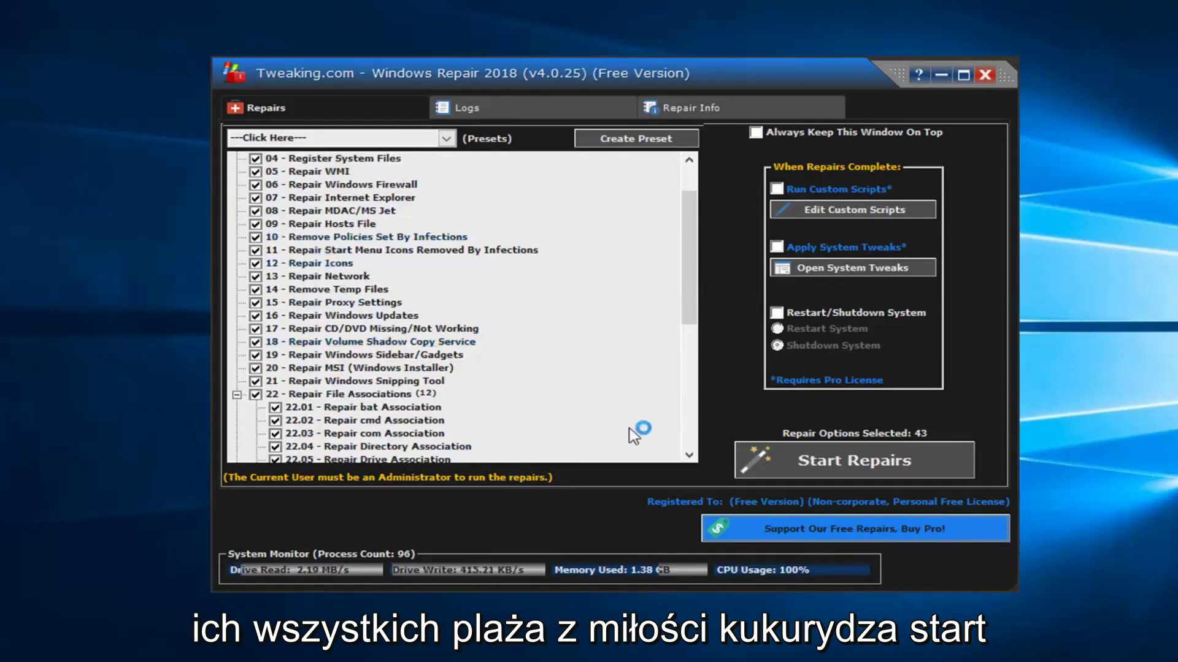
click(796, 453)
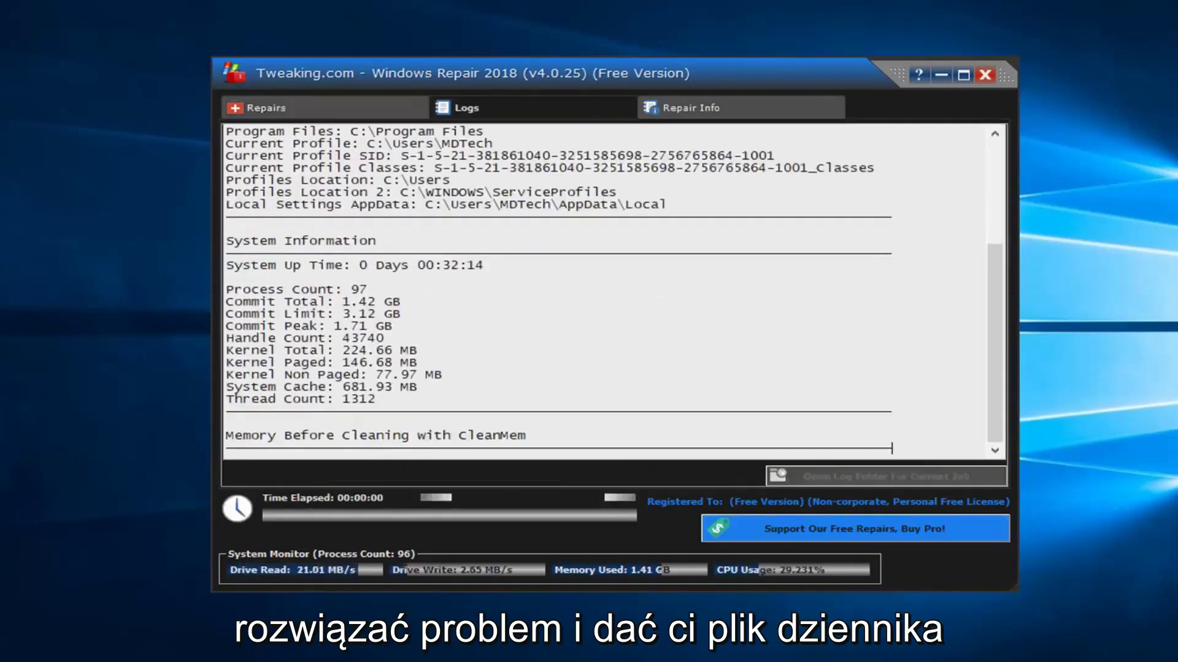